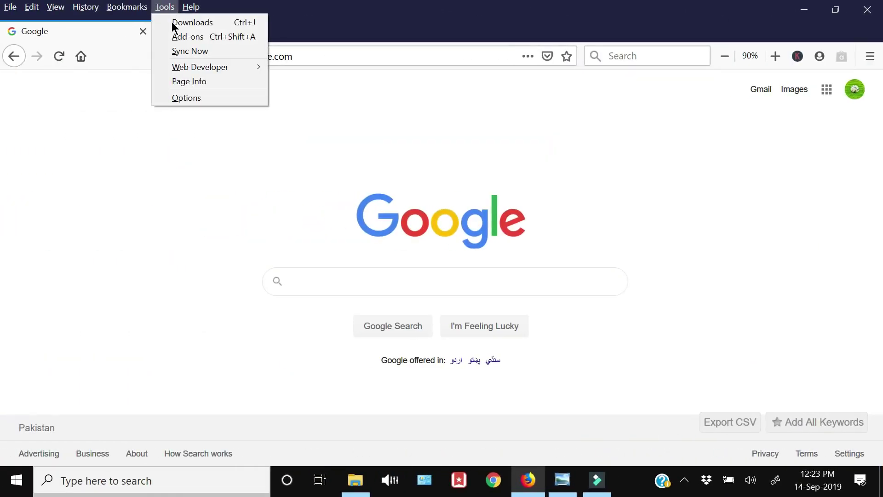
# Make Firefox the default web browser in place of Google Chrome through the Windows default apps settings.
pyautogui.click(172, 99)
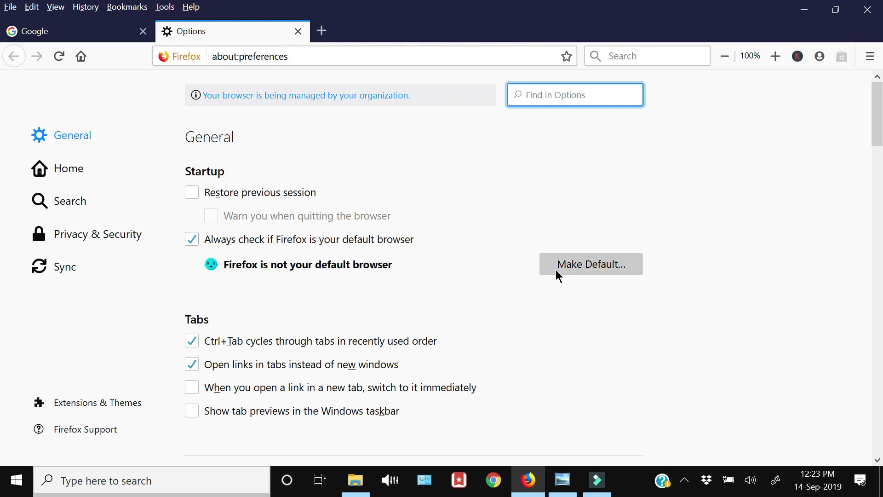
pyautogui.click(571, 265)
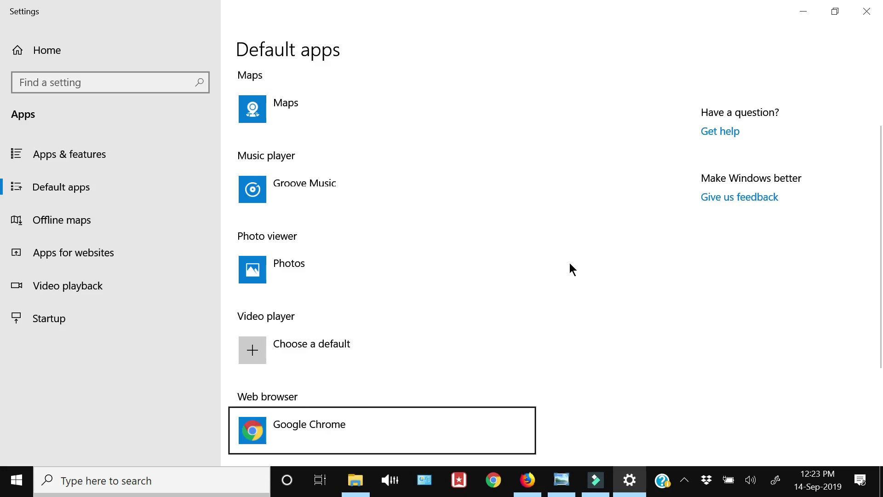
pyautogui.click(320, 436)
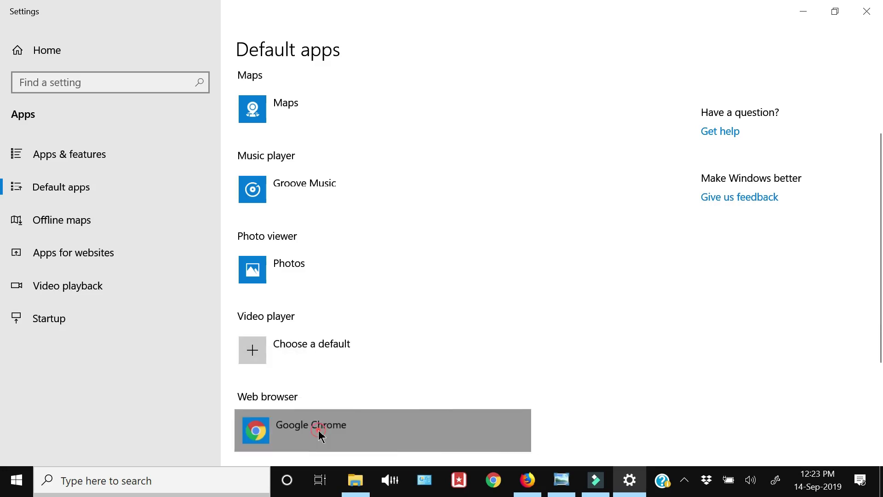
pyautogui.click(320, 276)
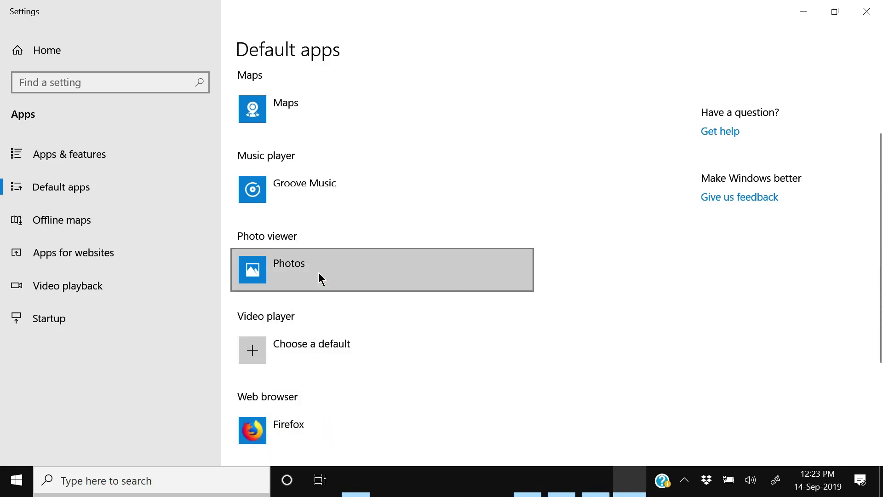
pyautogui.click(867, 8)
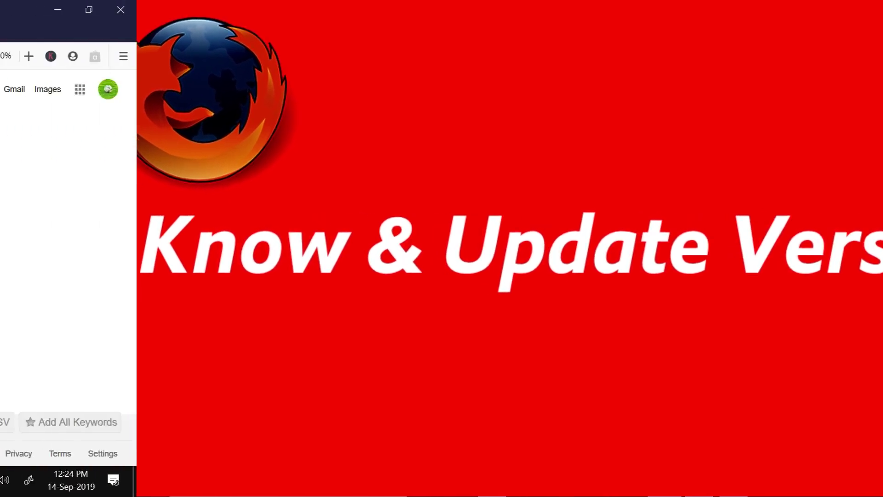
# View the About Firefox information to check the browser's version and update status.
pyautogui.click(192, 7)
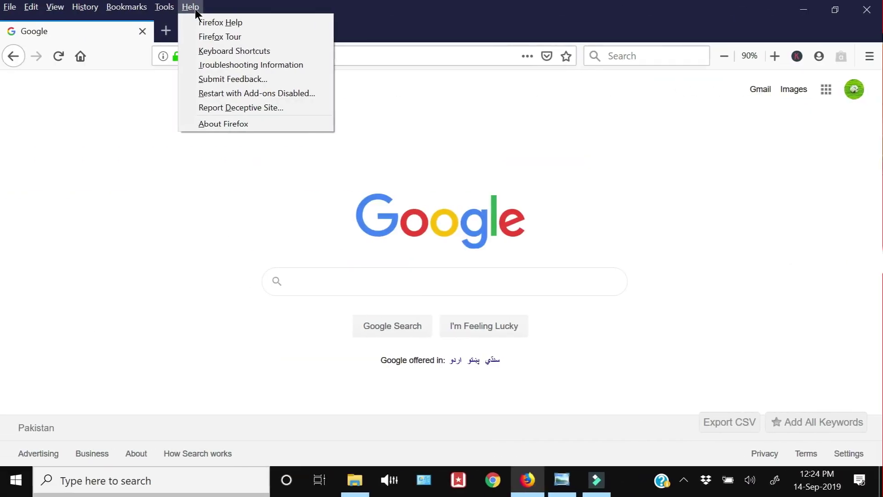
pyautogui.click(207, 124)
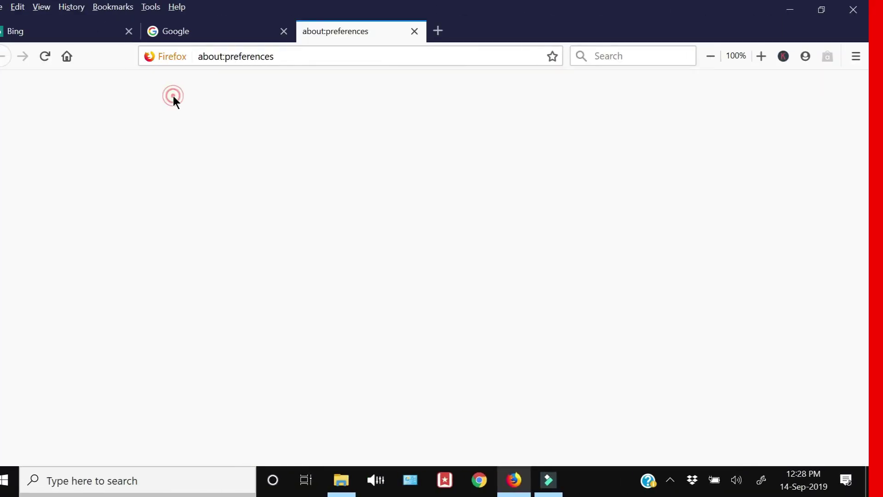
# Set the homepage to the open Bing page in the Home options, with the Google page closed.
pyautogui.click(61, 170)
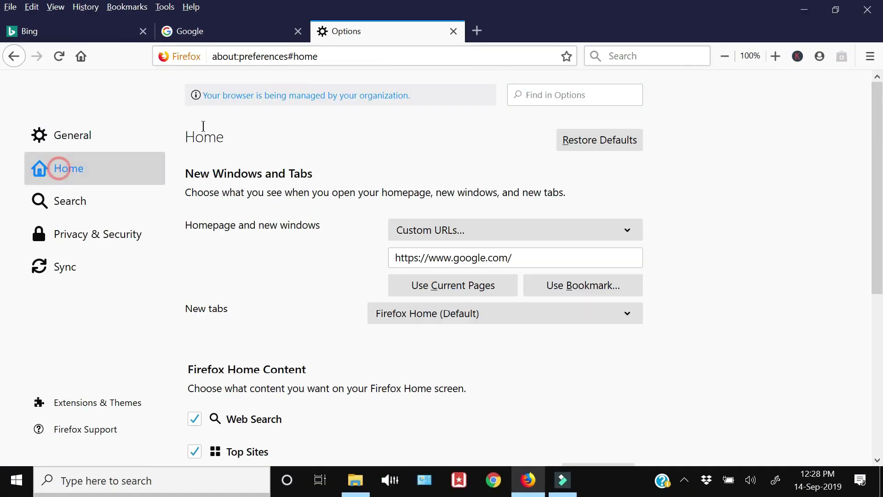
pyautogui.click(298, 30)
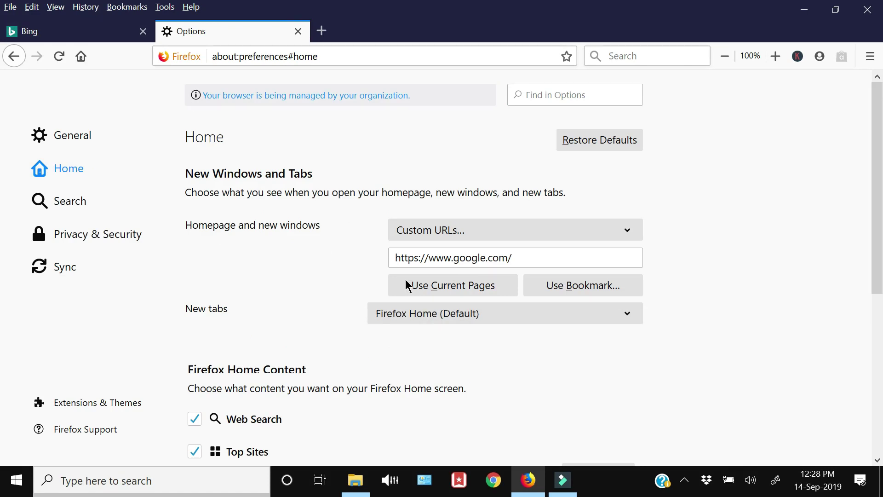
pyautogui.click(104, 40)
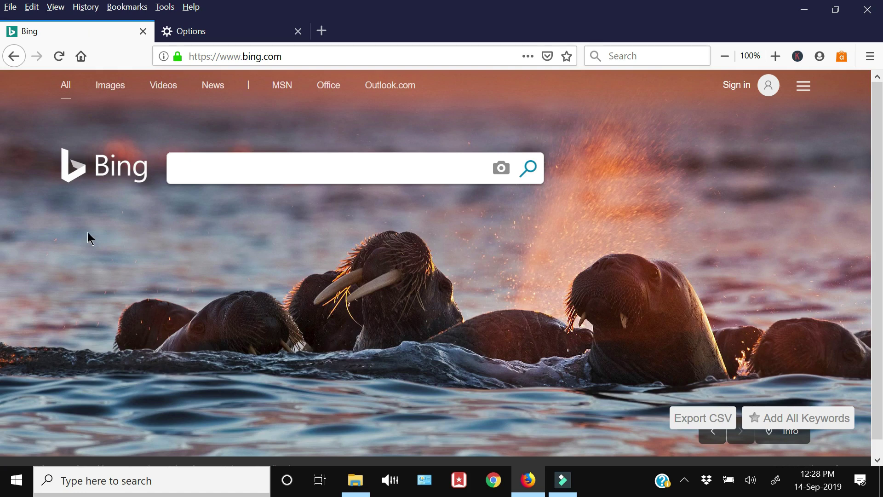
pyautogui.click(205, 36)
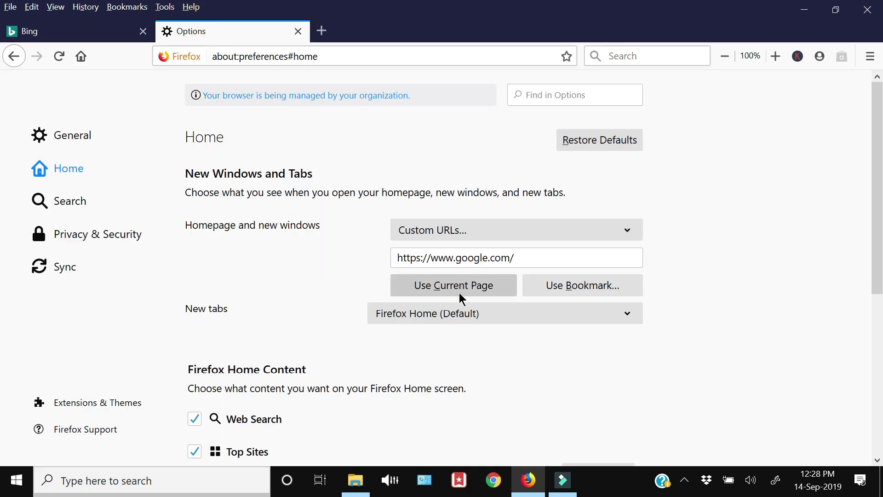
pyautogui.click(459, 289)
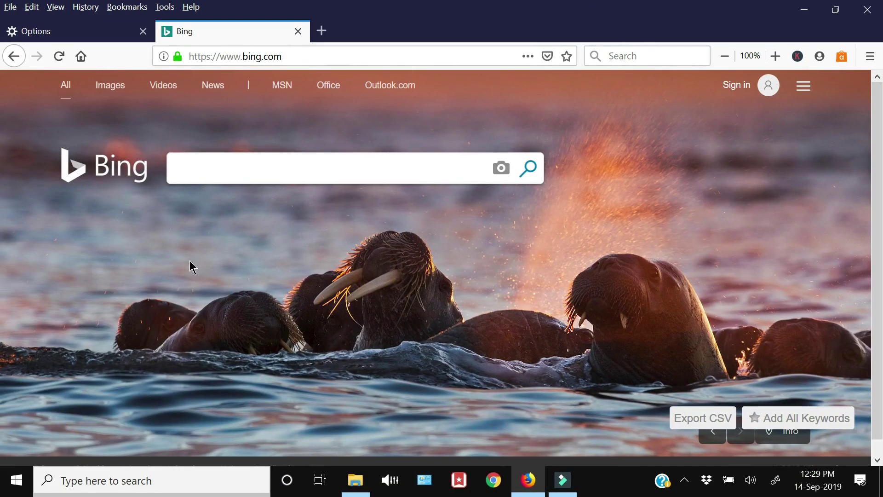
# Switch Firefox to Work Offline mode.
pyautogui.click(11, 7)
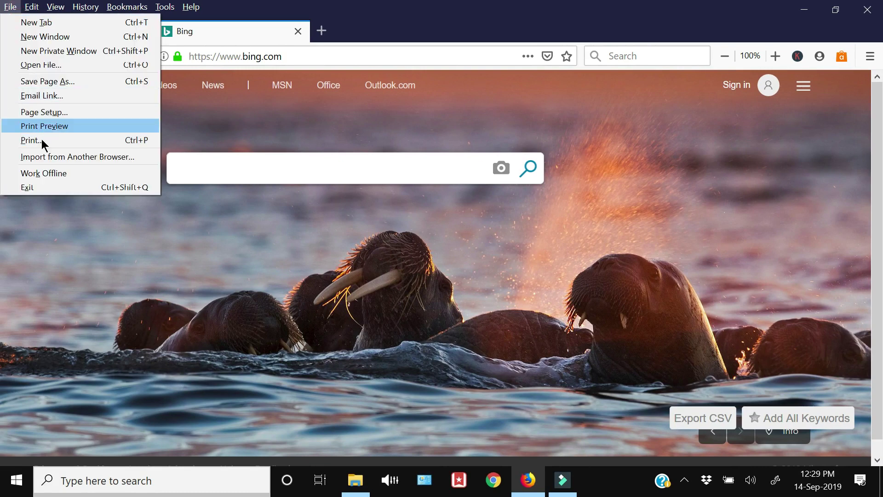
pyautogui.click(42, 174)
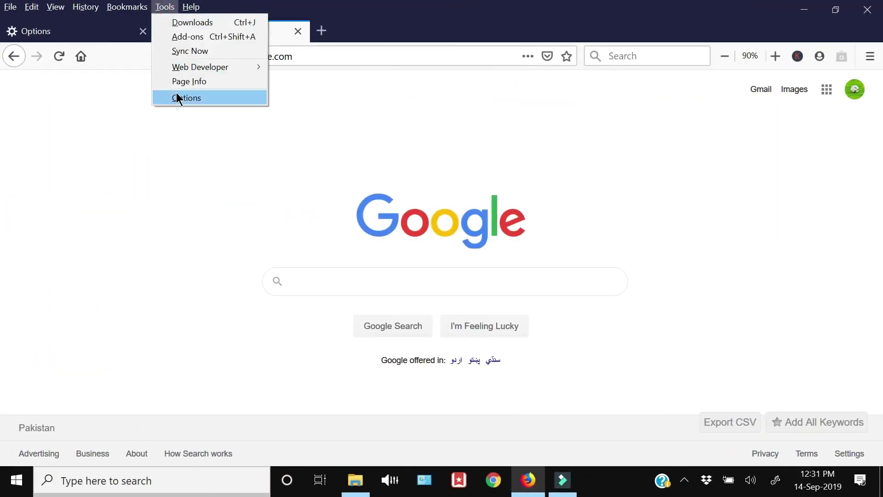
# Try to choose Arabic from the additional display languages in the General options' Firefox Language Settings.
pyautogui.click(177, 96)
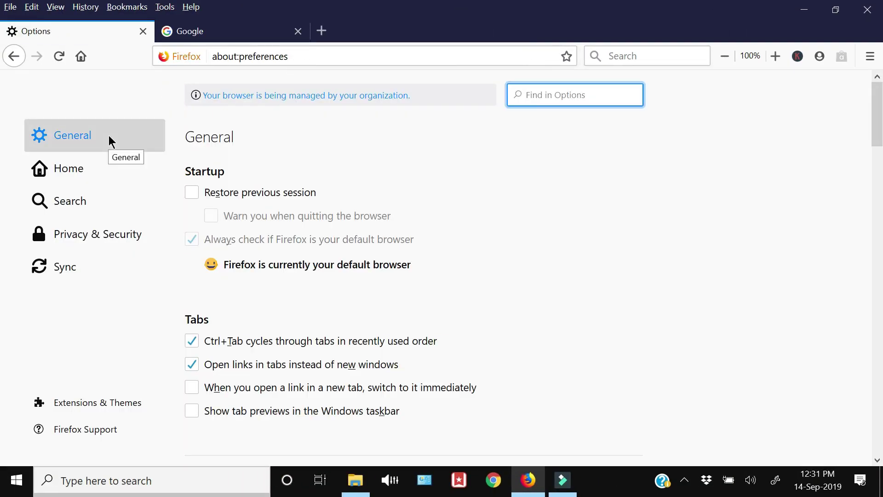
pyautogui.scroll(-5, 335, 250)
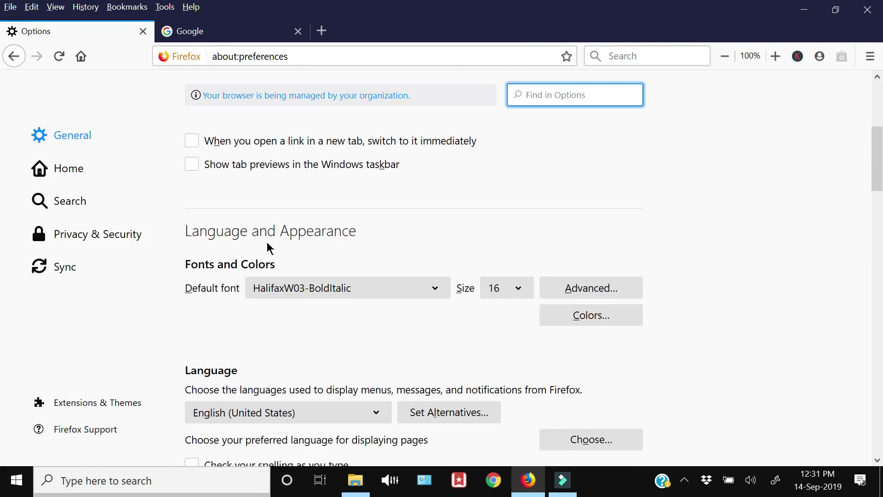
pyautogui.scroll(-3, 224, 286)
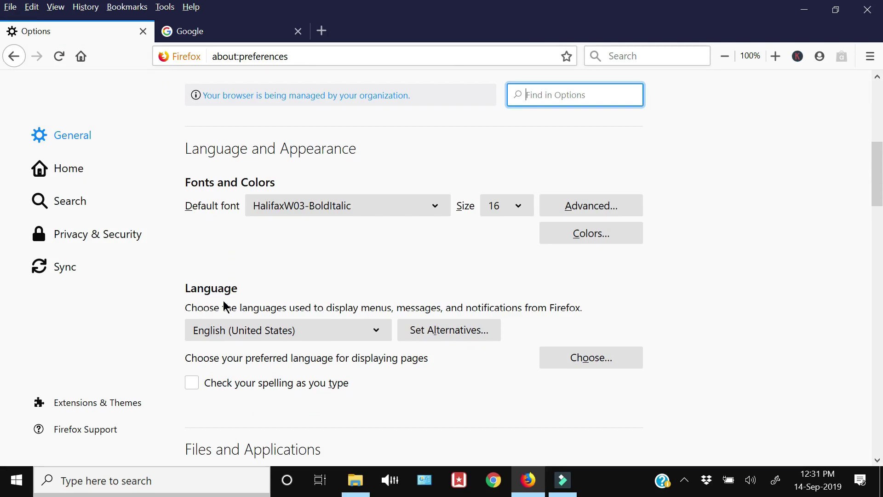
pyautogui.click(308, 344)
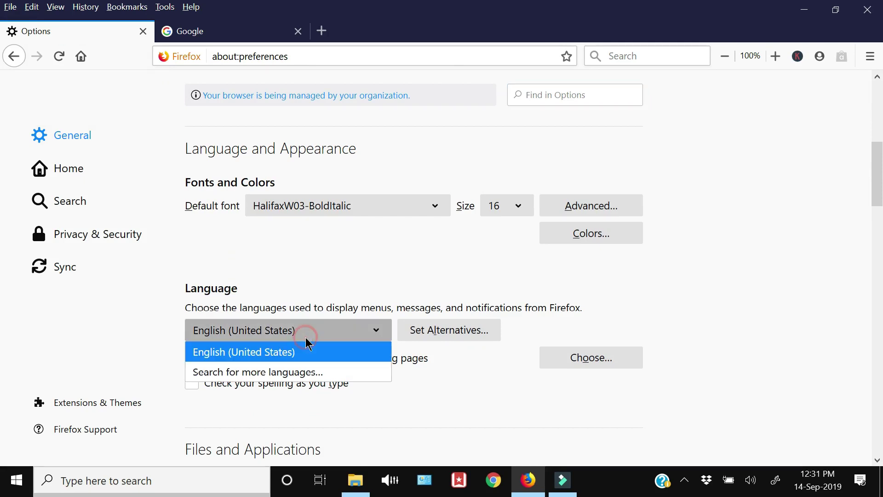
pyautogui.click(302, 374)
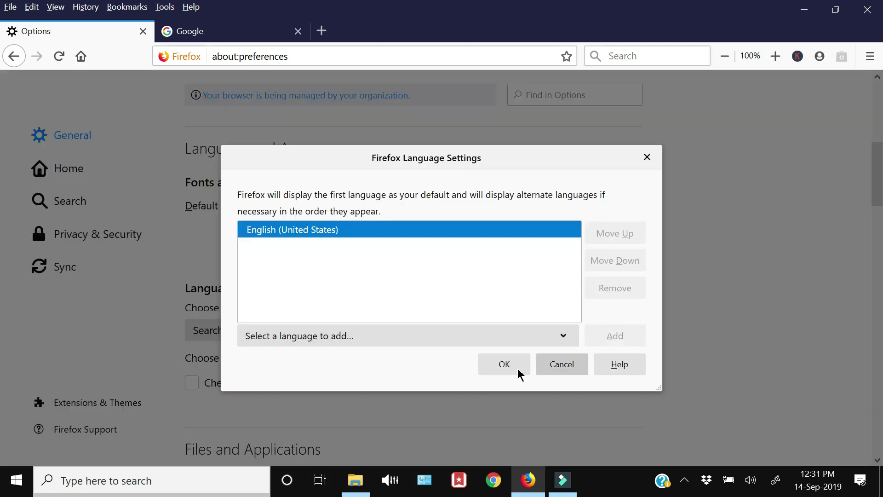
pyautogui.click(435, 336)
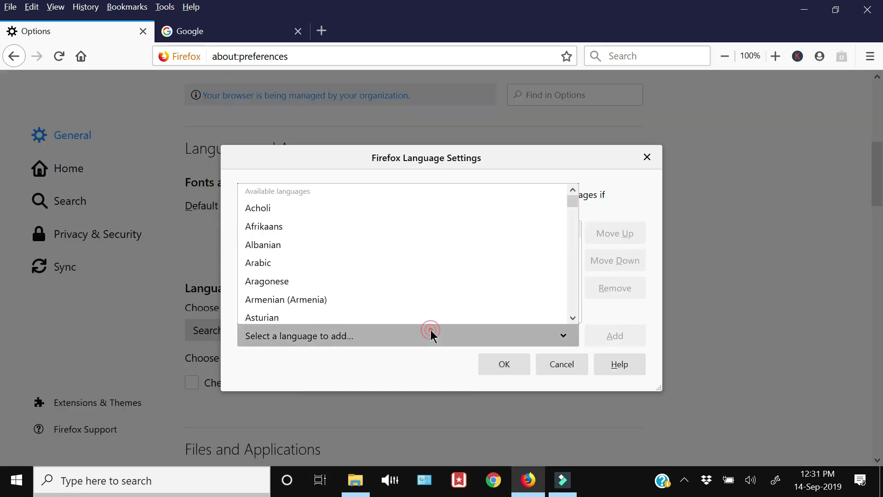
pyautogui.click(258, 261)
pyautogui.click(496, 368)
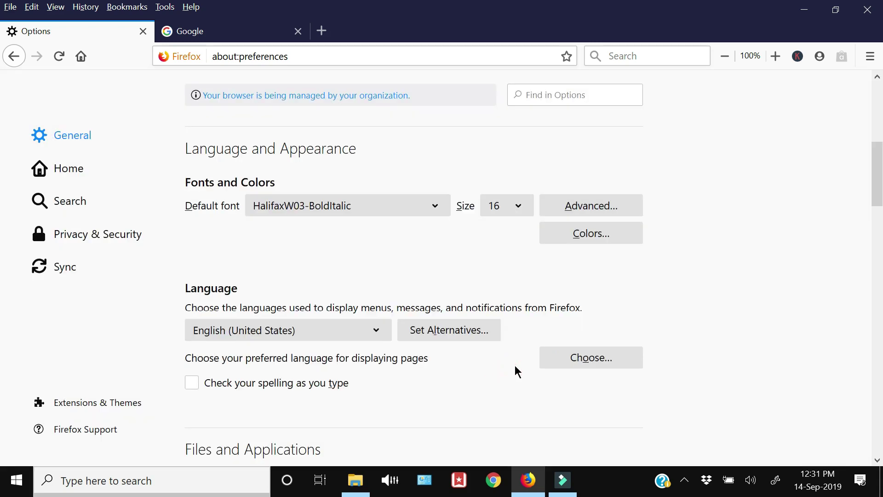
# Review the preferred languages for displaying web pages and accept the list as it is.
pyautogui.click(550, 364)
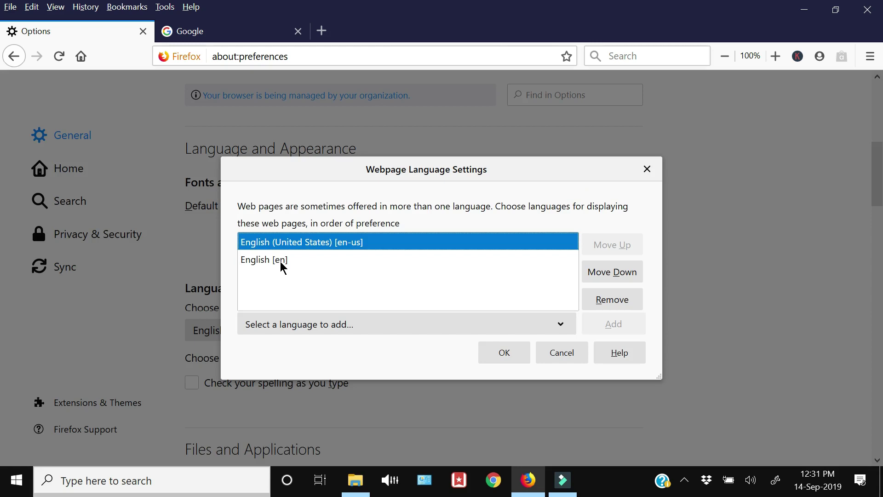
pyautogui.click(491, 354)
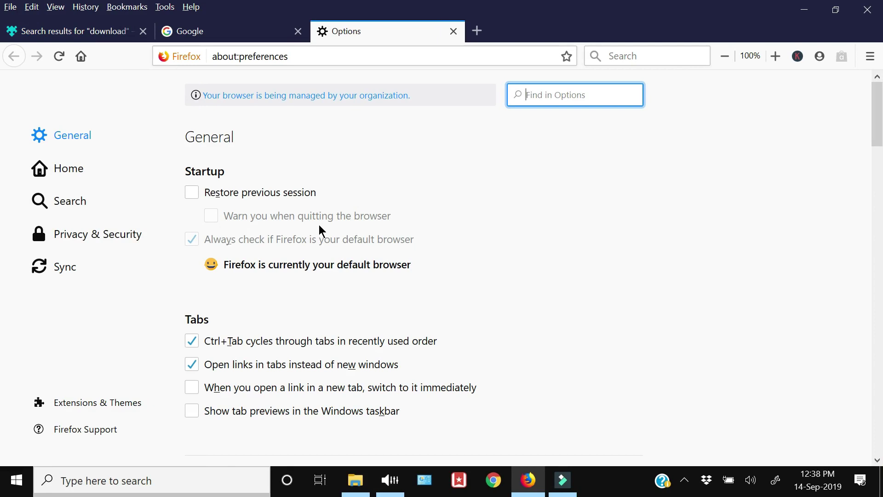
# Examine the websites listed in the Location permission settings under Privacy & Security and save the dialog.
pyautogui.click(125, 244)
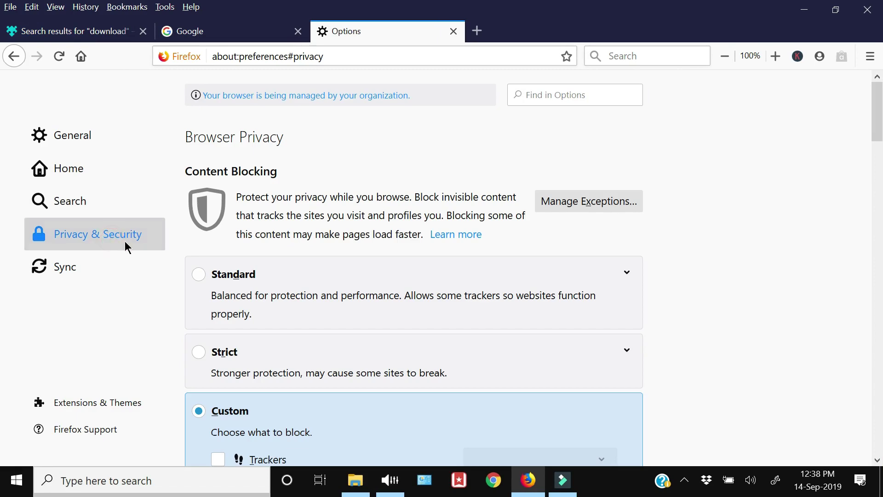
pyautogui.scroll(-15, 437, 348)
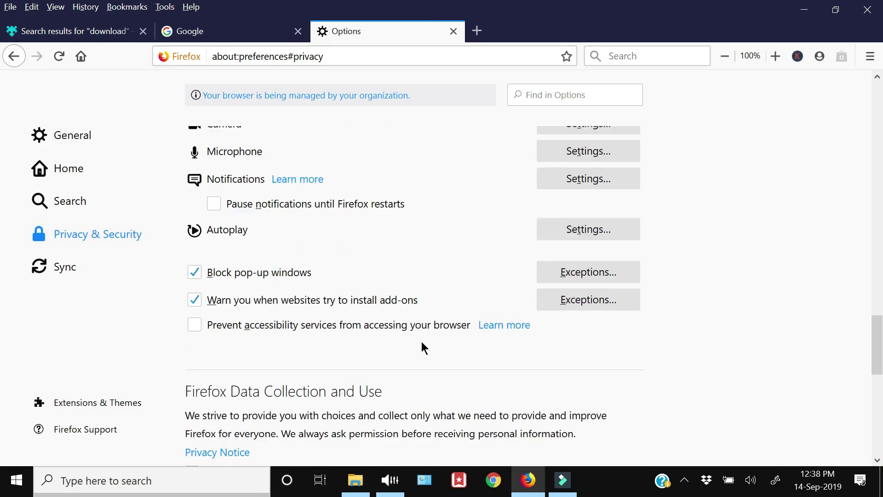
pyautogui.scroll(5, 423, 347)
pyautogui.scroll(-3, 276, 329)
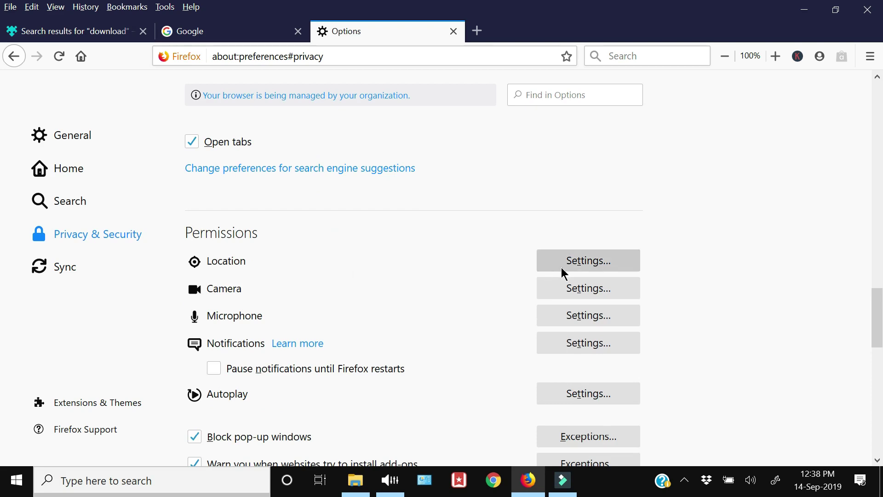
pyautogui.click(573, 268)
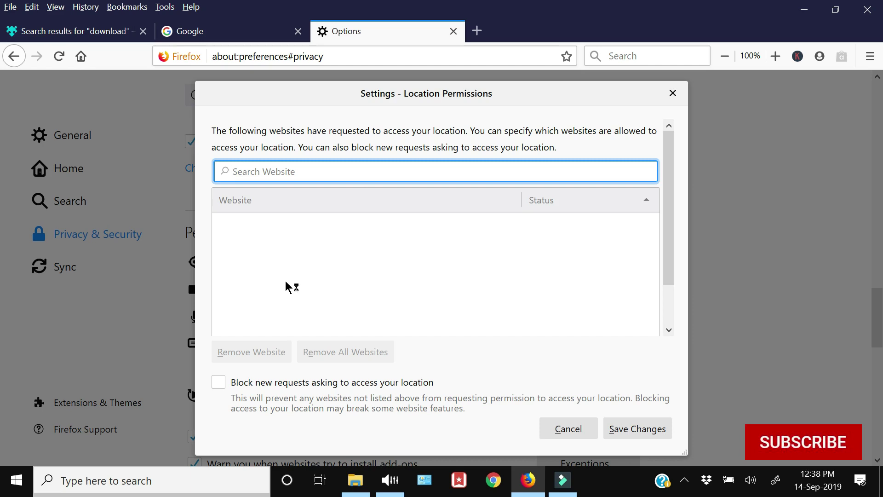
pyautogui.click(263, 221)
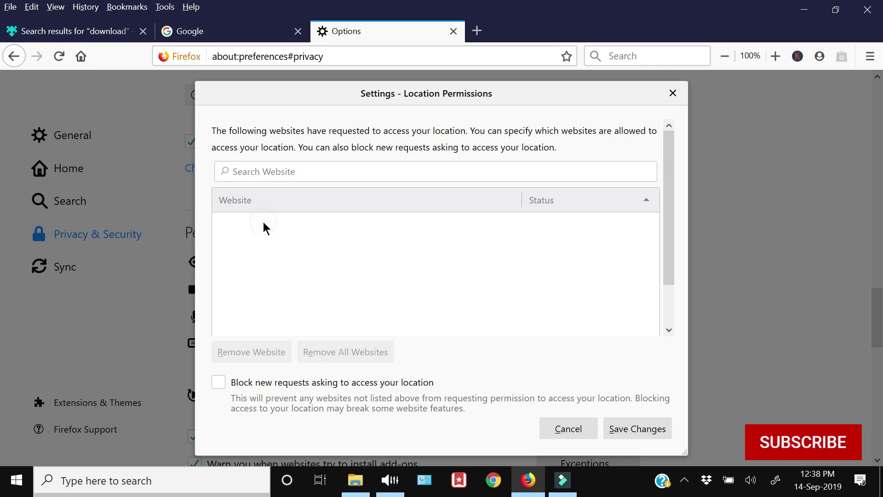
pyautogui.click(250, 356)
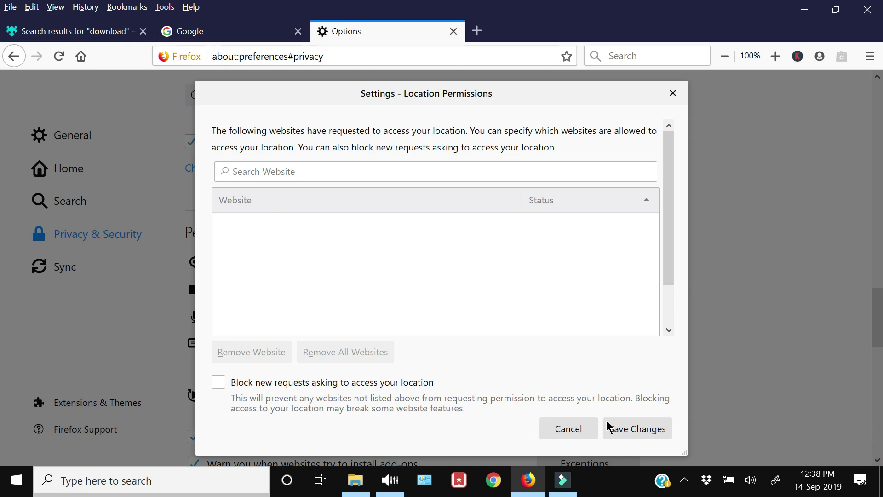
pyautogui.click(646, 430)
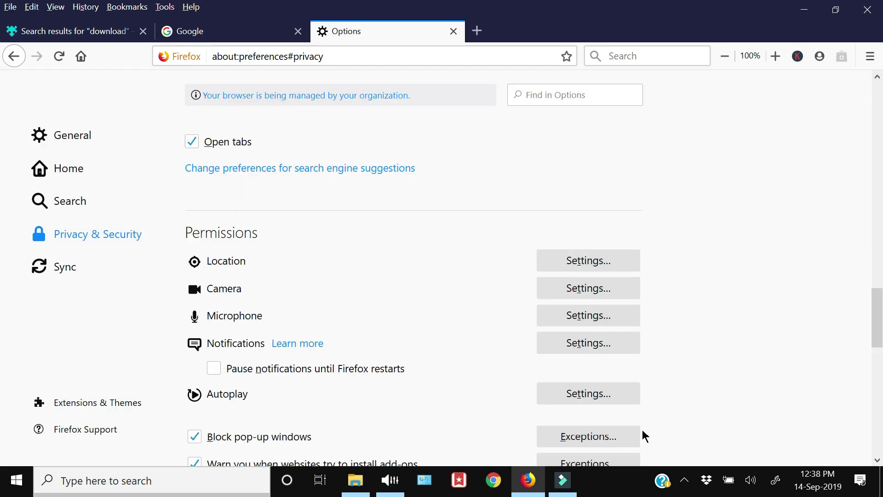
pyautogui.click(584, 266)
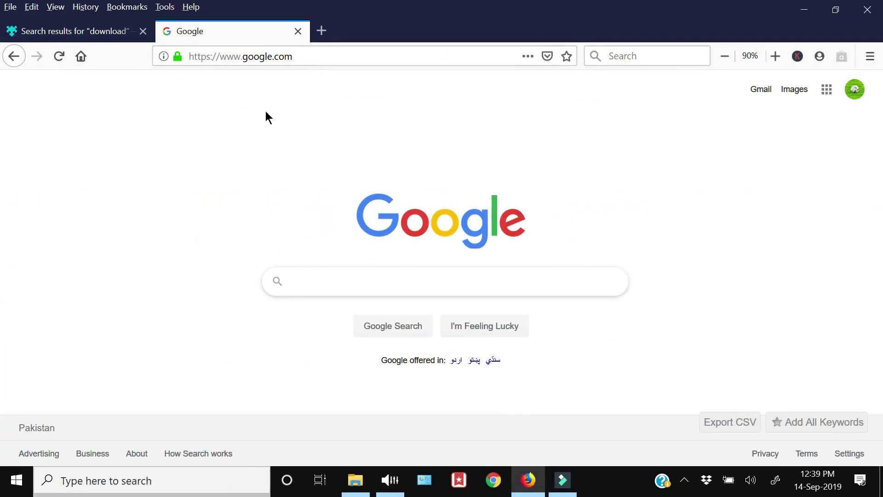
# Clear the Last Hour of history from the Privacy & Security options with Active Logins deselected, and close the options.
pyautogui.click(165, 7)
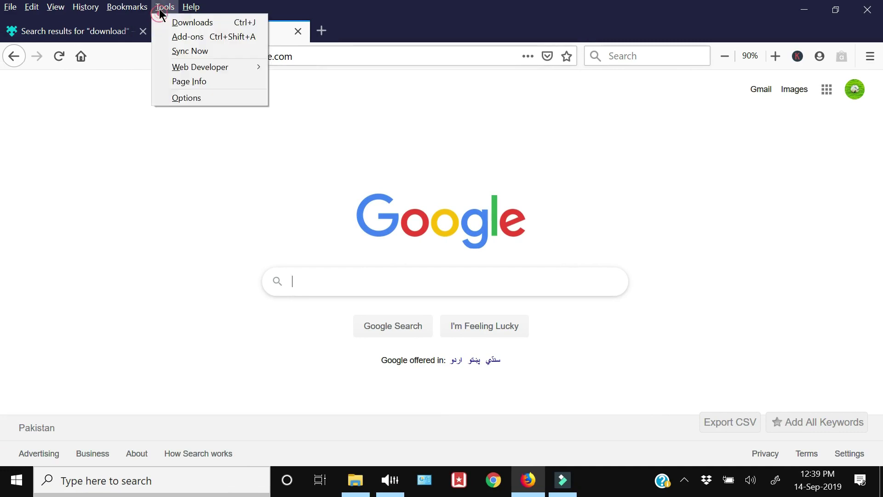
pyautogui.click(180, 98)
pyautogui.click(86, 232)
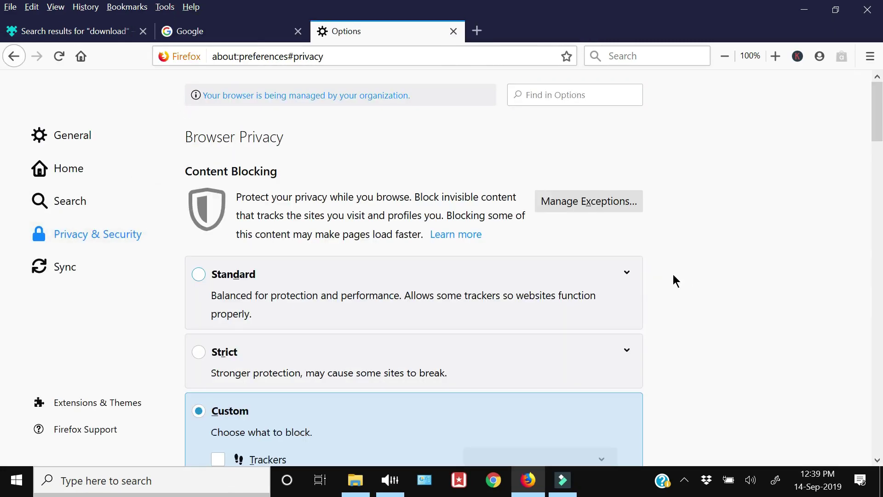
pyautogui.scroll(-12, 697, 285)
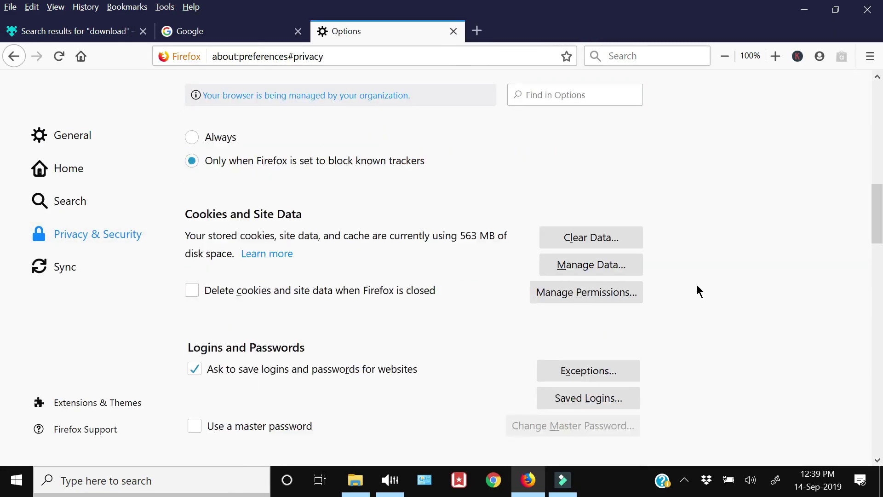
pyautogui.scroll(-8, 696, 284)
pyautogui.scroll(2, 376, 209)
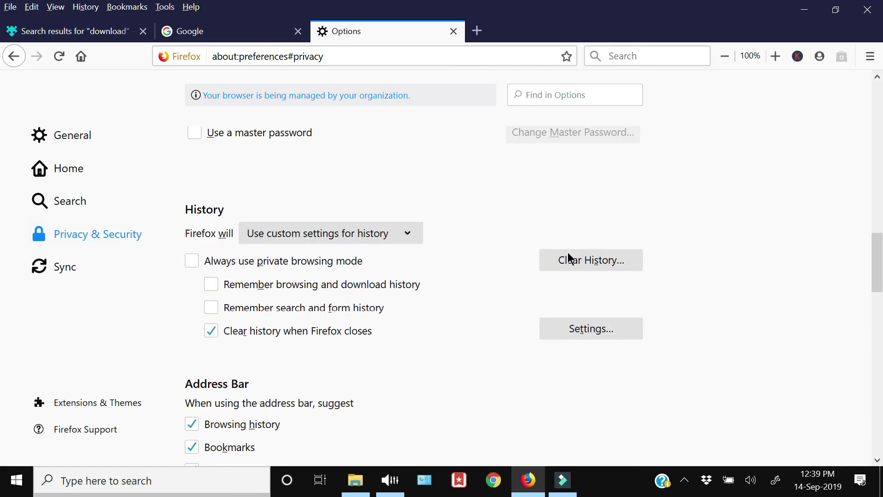
pyautogui.click(582, 268)
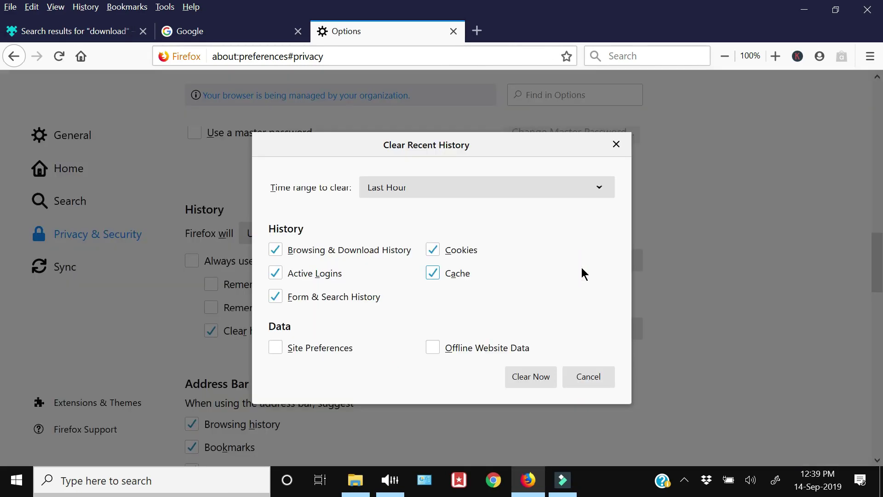
pyautogui.click(394, 188)
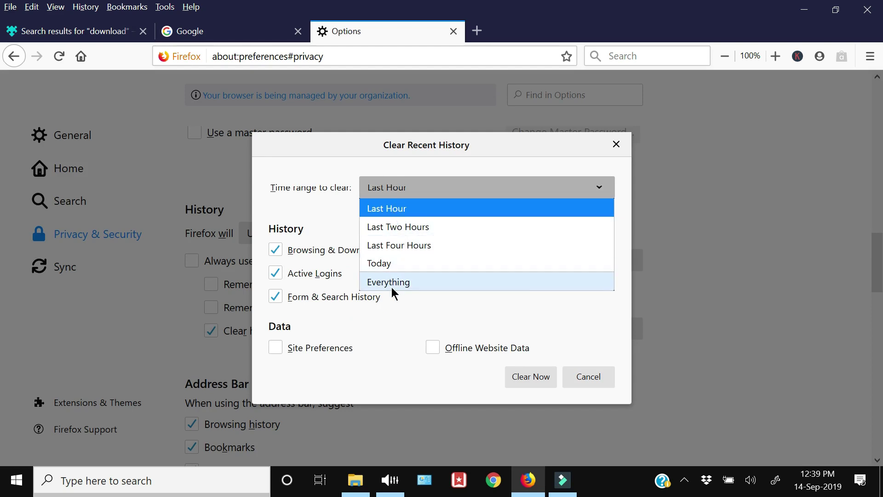
pyautogui.click(385, 213)
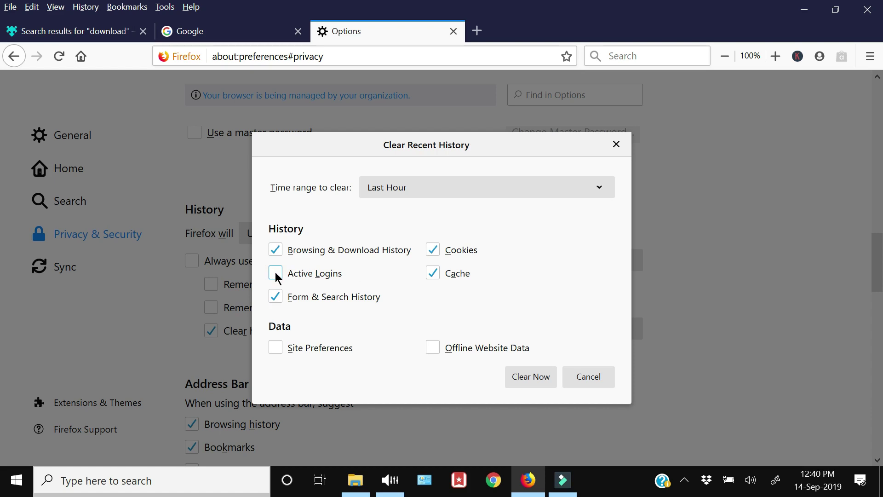
pyautogui.click(520, 378)
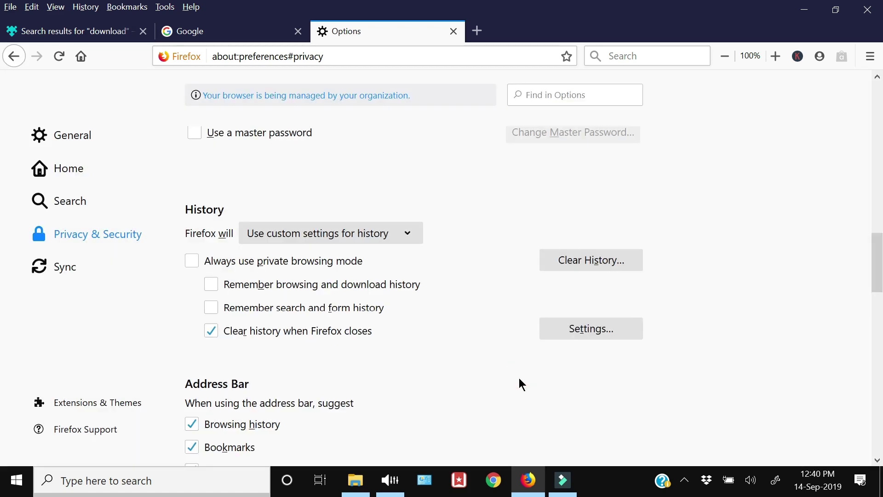
pyautogui.hotkey('ctrl', 'w')
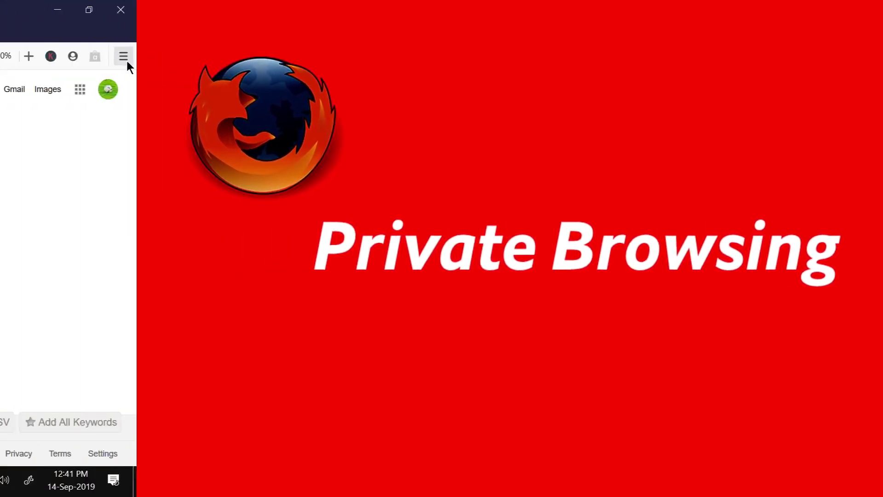
# Open a new private browsing window.
pyautogui.click(871, 57)
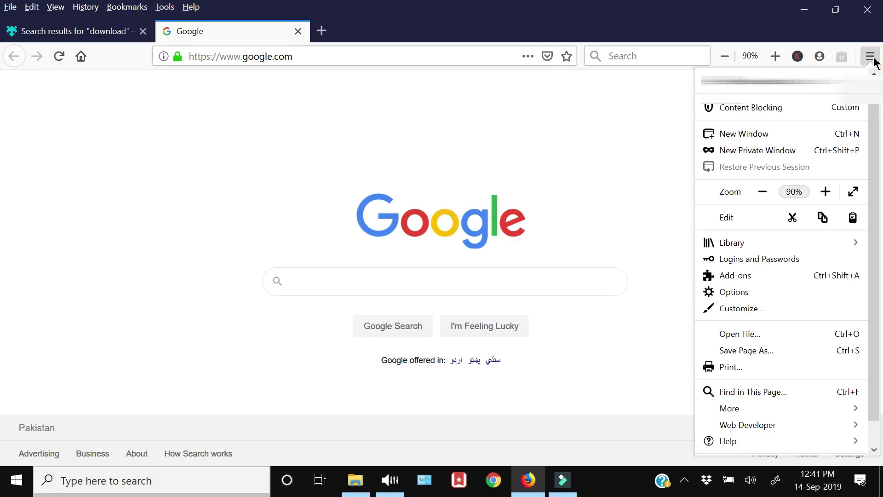
pyautogui.click(791, 150)
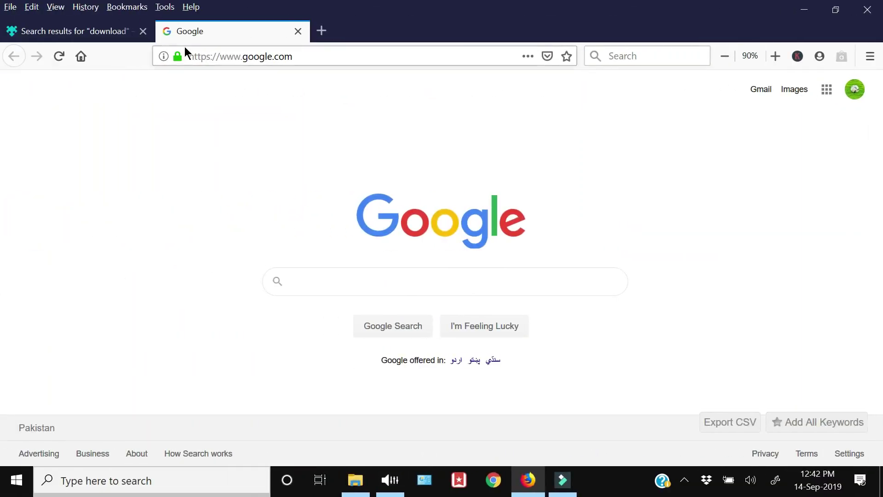
# Set the default search engine to Bing in the Search options.
pyautogui.click(162, 7)
pyautogui.click(183, 98)
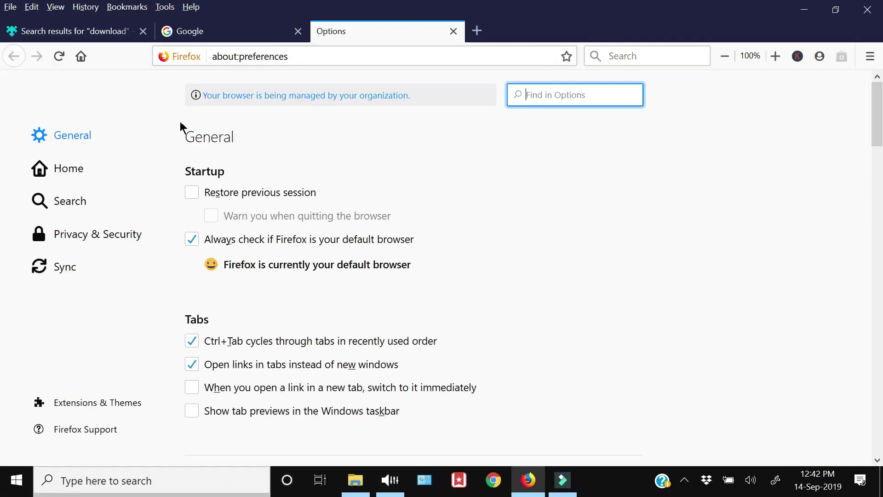
pyautogui.click(69, 201)
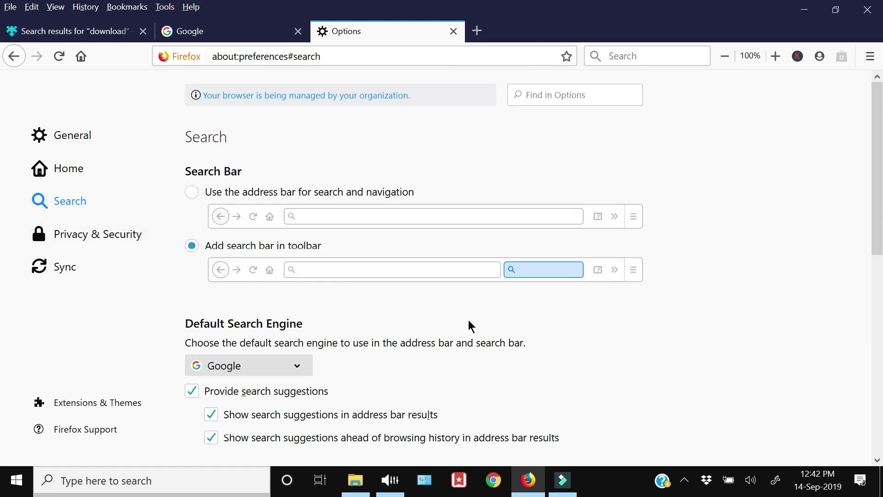
pyautogui.scroll(-2, 469, 325)
pyautogui.scroll(-2, 238, 262)
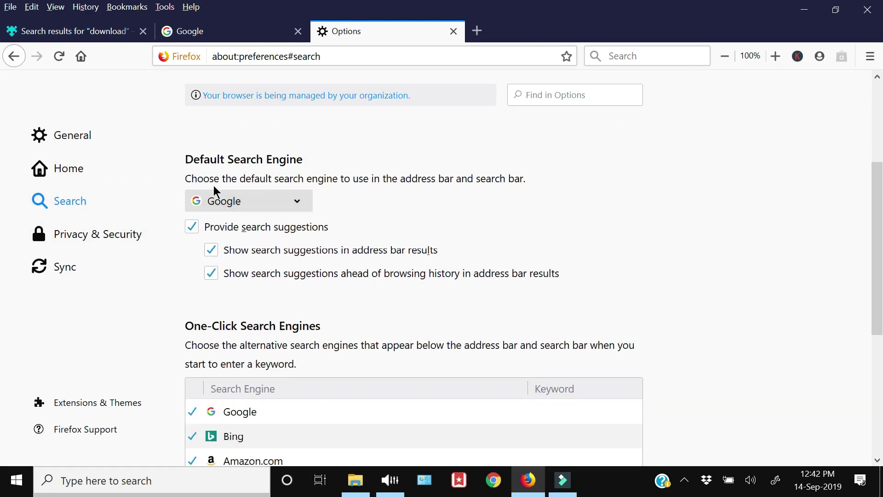
pyautogui.click(266, 201)
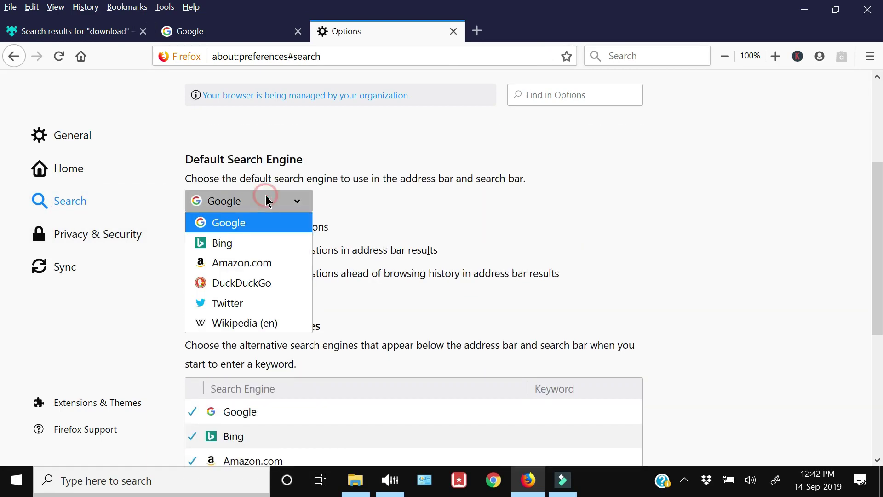
pyautogui.click(246, 248)
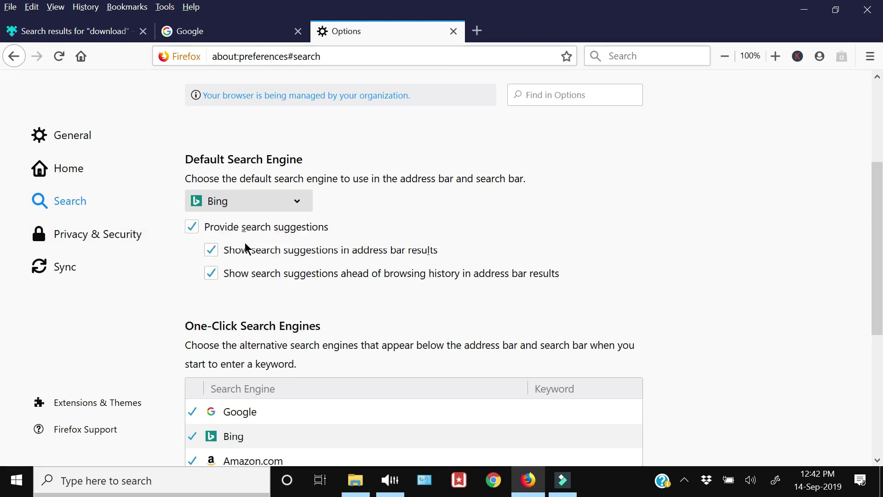
pyautogui.click(254, 201)
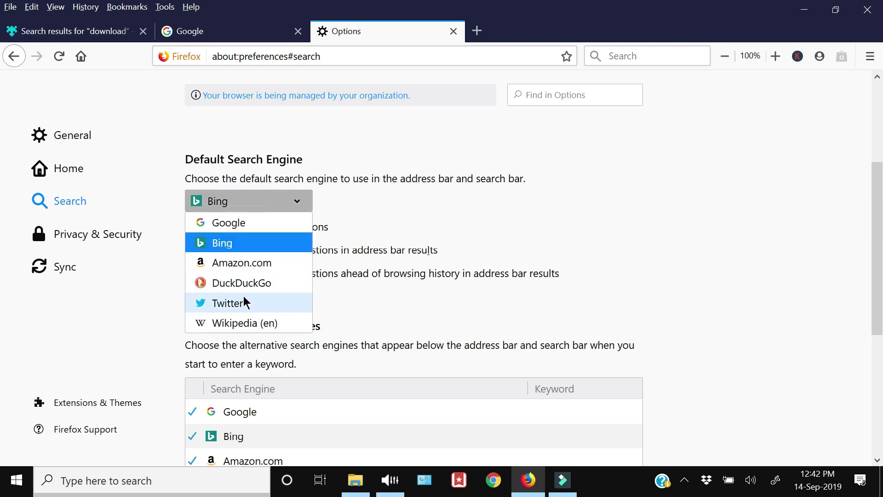
pyautogui.click(729, 293)
# Browse the add-ons site for more search engines and reopen the default search engine choices in the Search options.
pyautogui.scroll(-3, 731, 297)
pyautogui.scroll(-3, 731, 298)
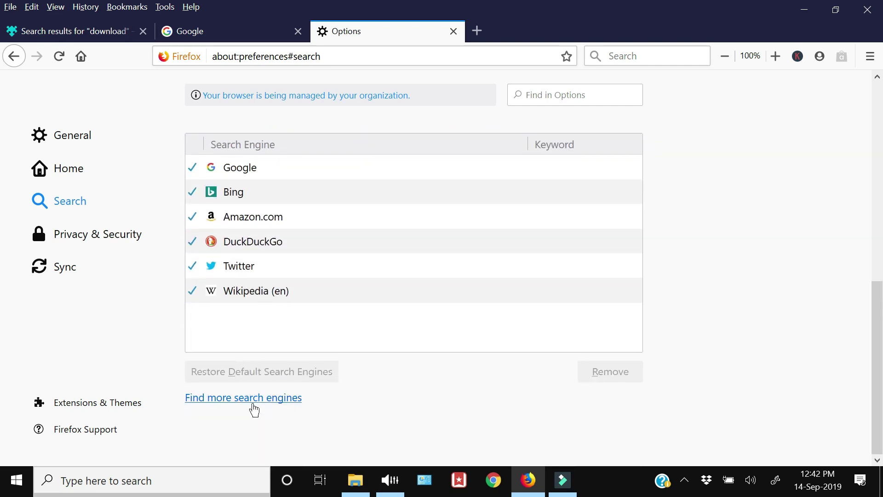
pyautogui.click(254, 409)
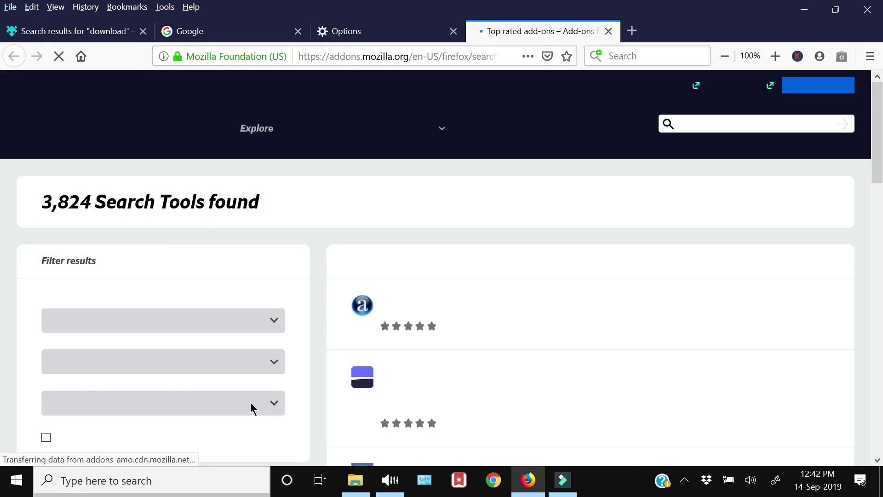
pyautogui.scroll(-5, 398, 339)
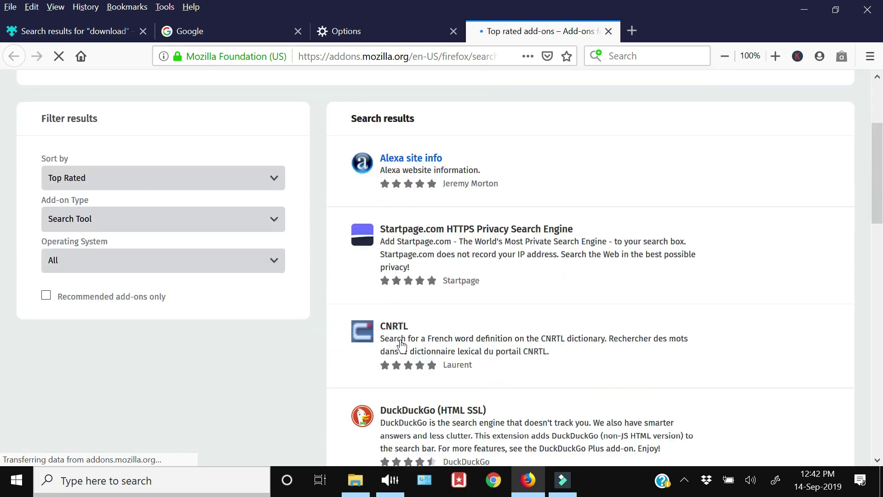
pyautogui.scroll(-2, 332, 348)
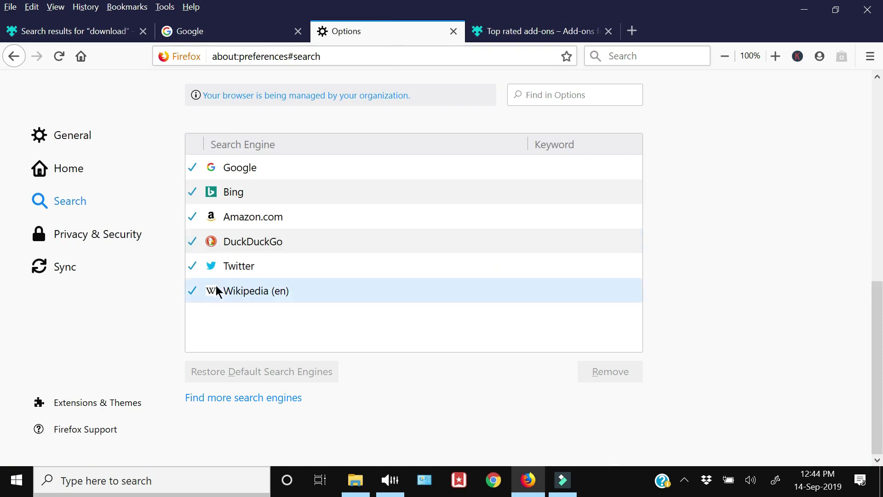
pyautogui.scroll(5, 217, 292)
pyautogui.click(256, 207)
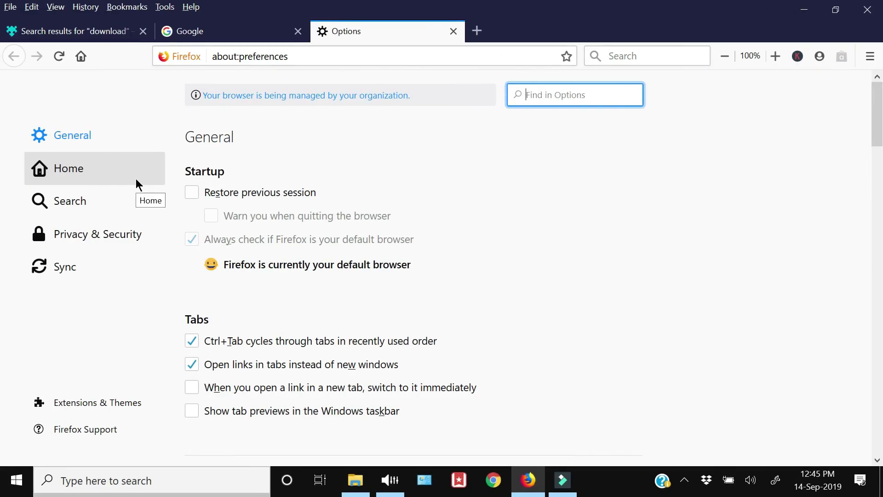
# Open the notification permission settings in the Privacy & Security options.
pyautogui.click(118, 235)
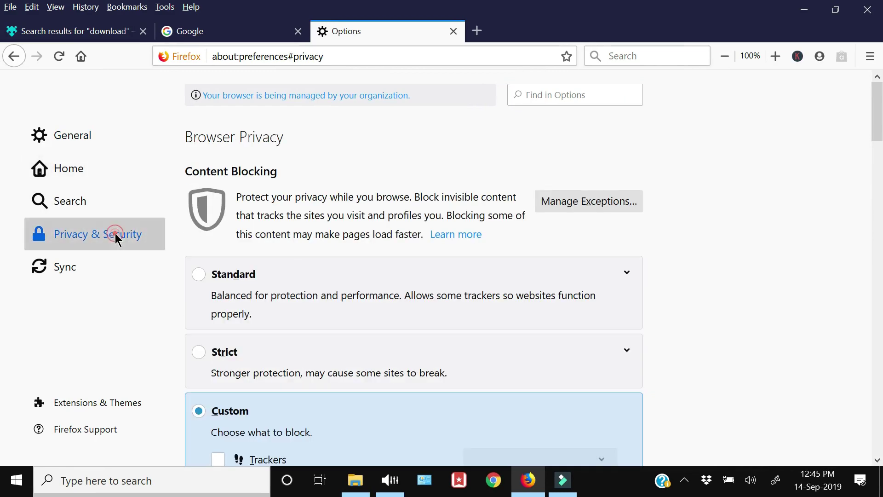
pyautogui.scroll(-15, 474, 293)
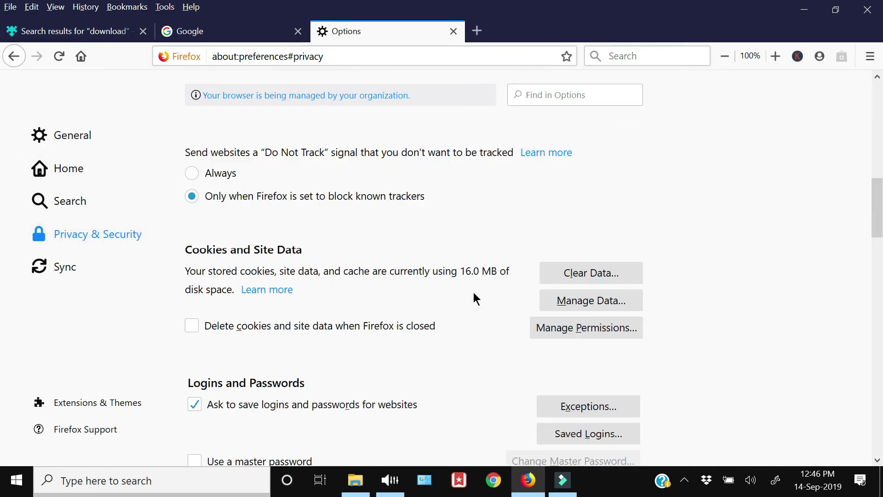
pyautogui.scroll(-10, 476, 299)
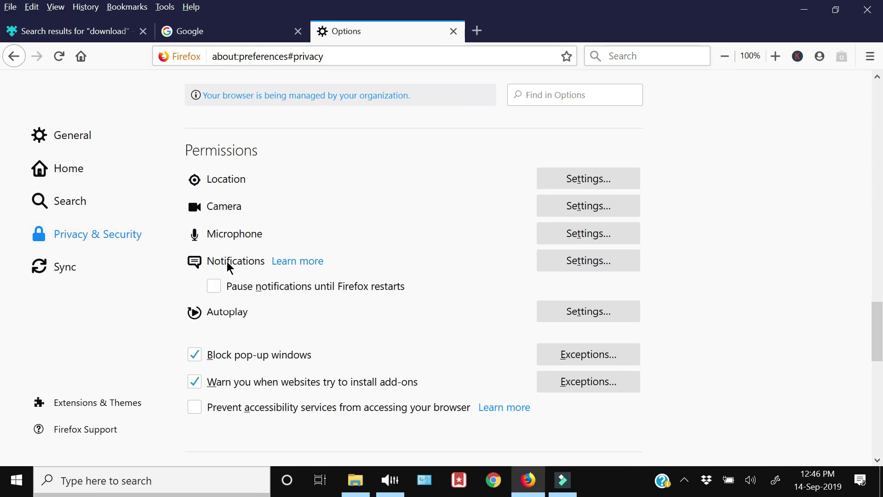
pyautogui.click(563, 260)
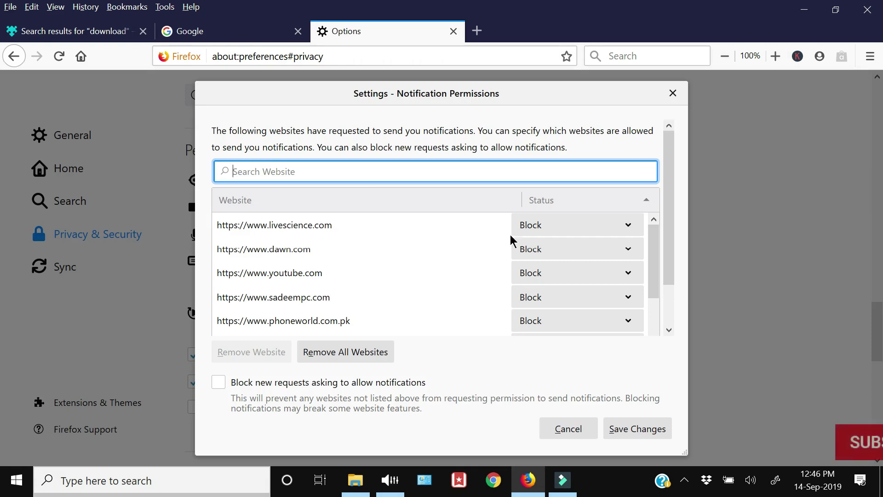
pyautogui.click(290, 230)
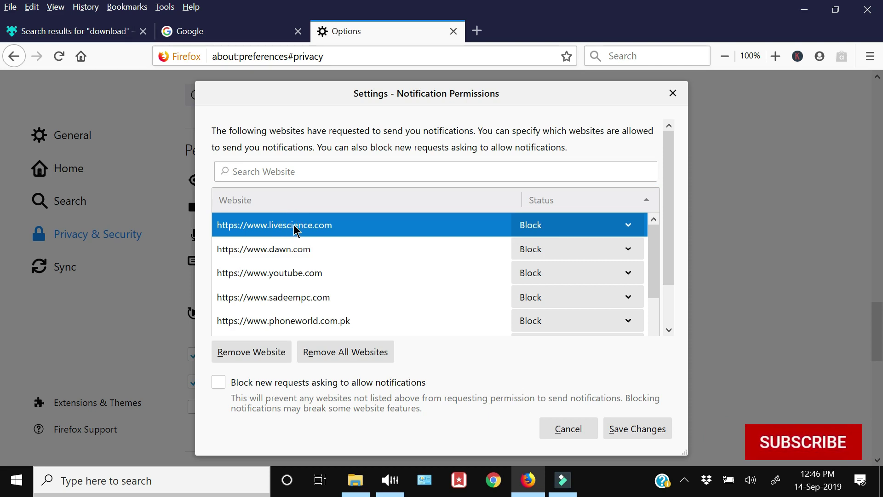
pyautogui.click(553, 232)
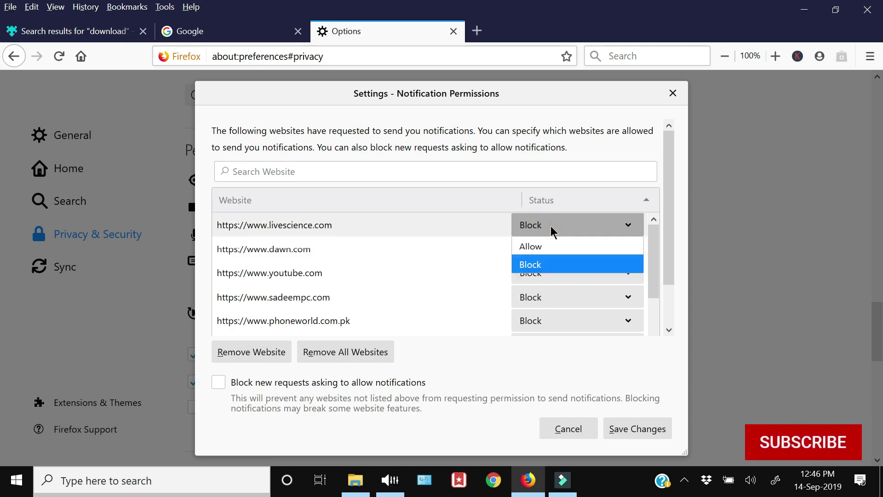
pyautogui.click(542, 246)
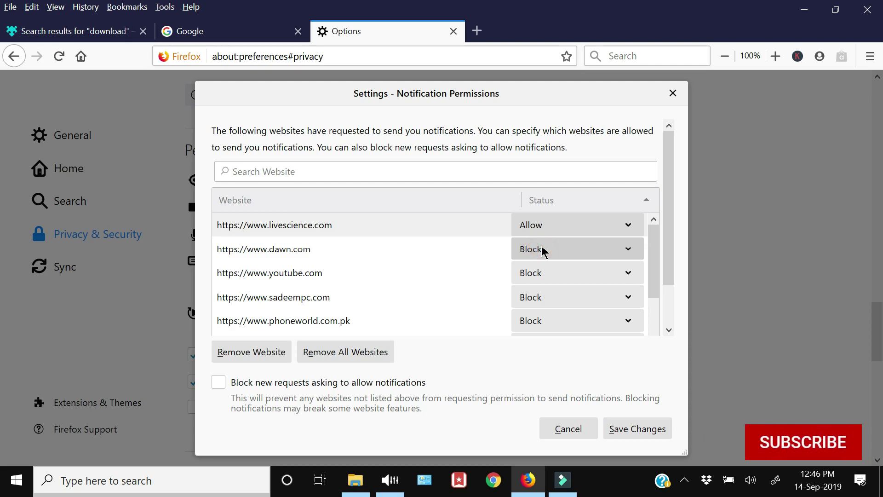
pyautogui.click(542, 230)
pyautogui.click(556, 247)
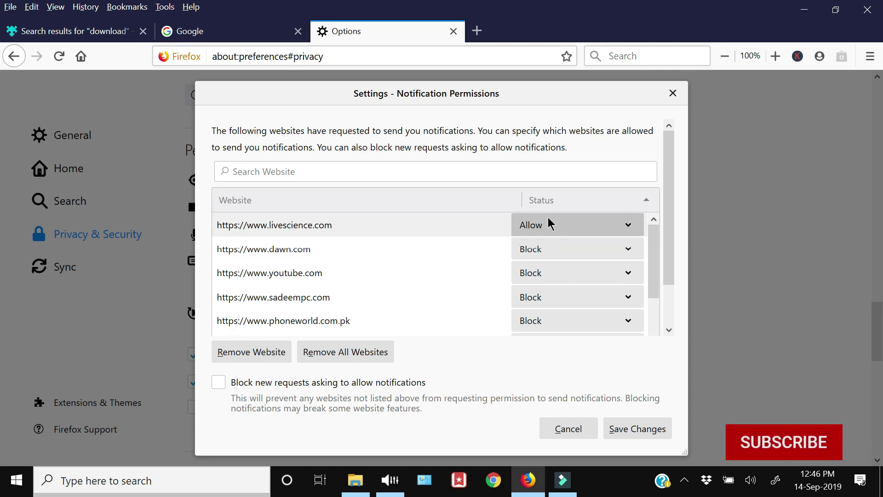
pyautogui.click(549, 227)
pyautogui.click(539, 262)
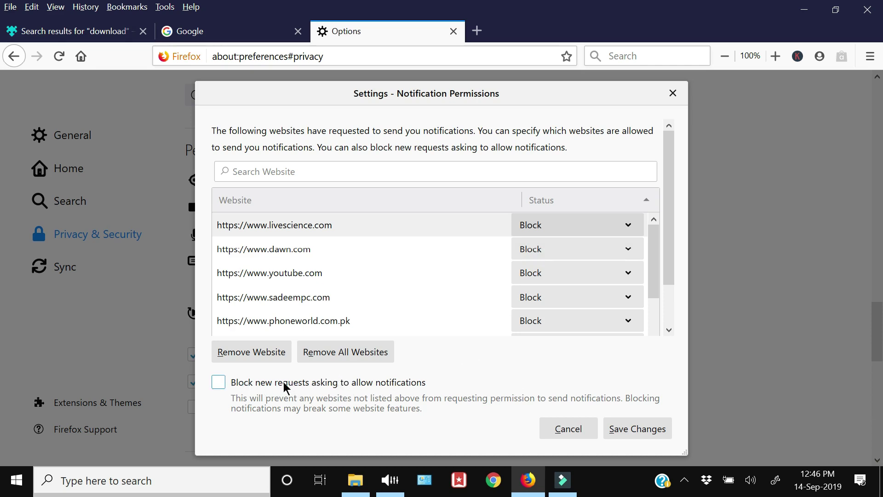
# Block new requests asking to allow notifications, save the changes, and close the options.
pyautogui.click(218, 382)
pyautogui.click(621, 436)
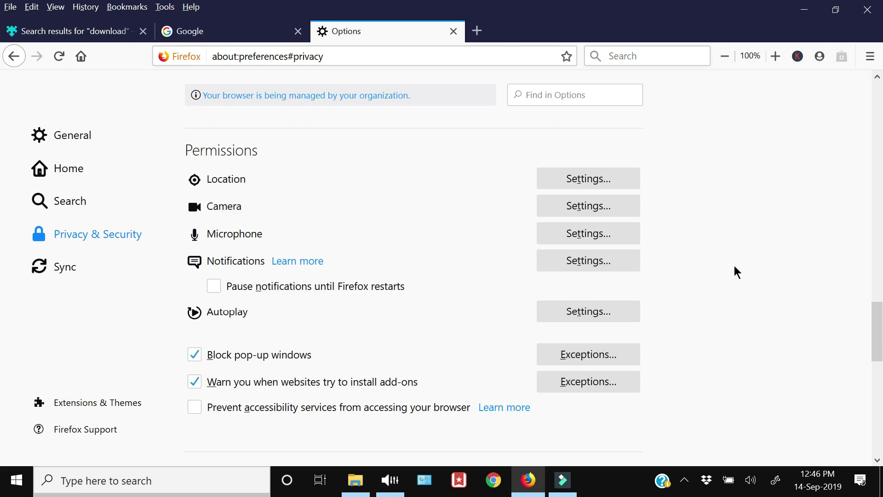
pyautogui.hotkey('ctrl', 'w')
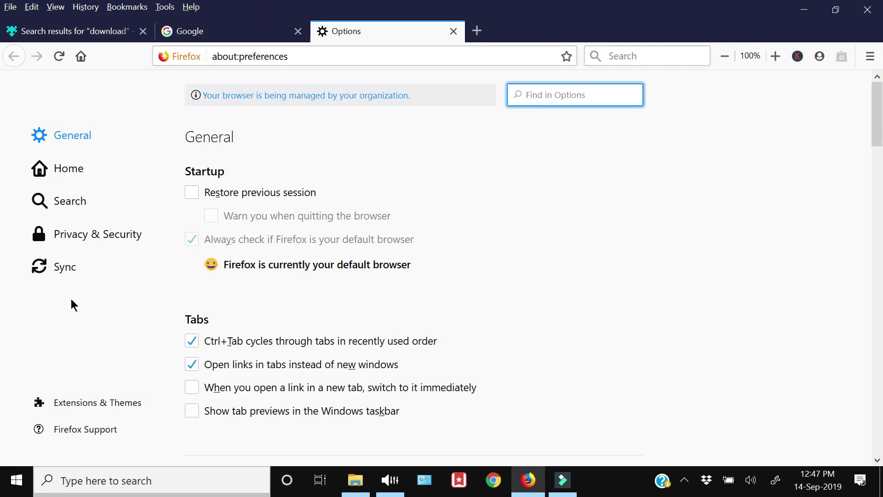
# Open the extensions and themes manager and enable the Dark theme.
pyautogui.click(88, 403)
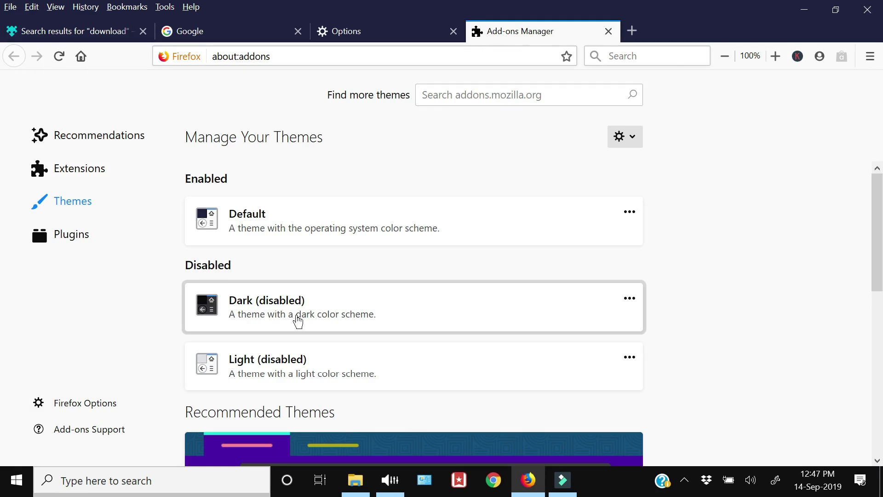
pyautogui.click(630, 299)
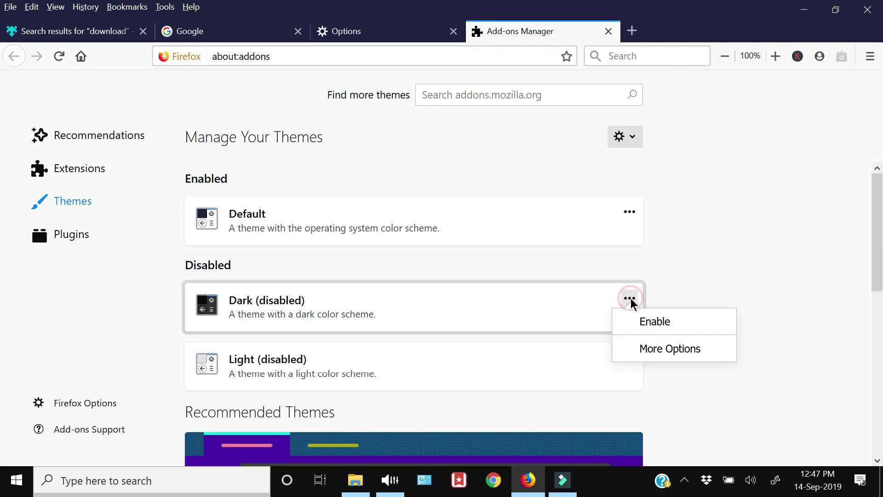
pyautogui.click(653, 325)
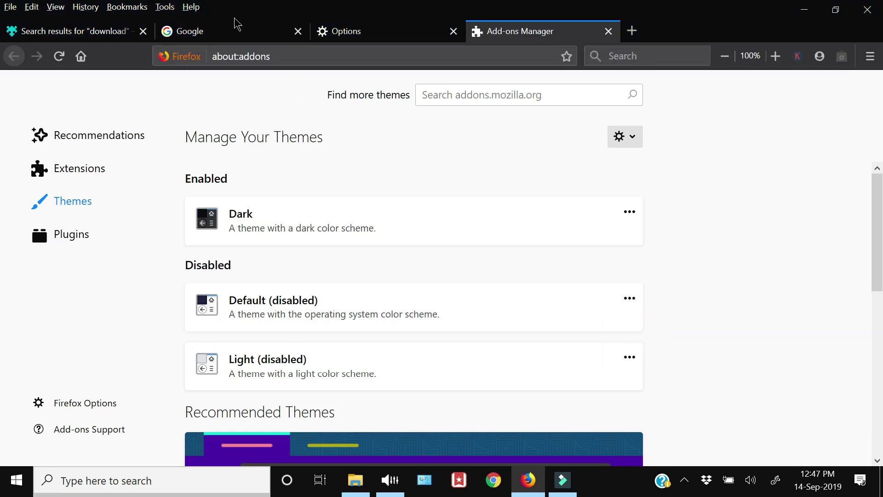
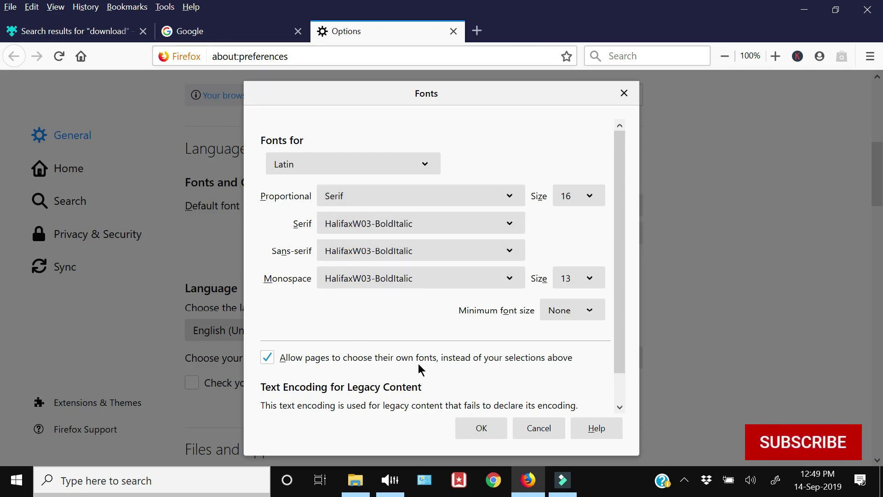
# Dismiss the advanced font settings and look through the available default fonts without changing the selection.
pyautogui.click(533, 427)
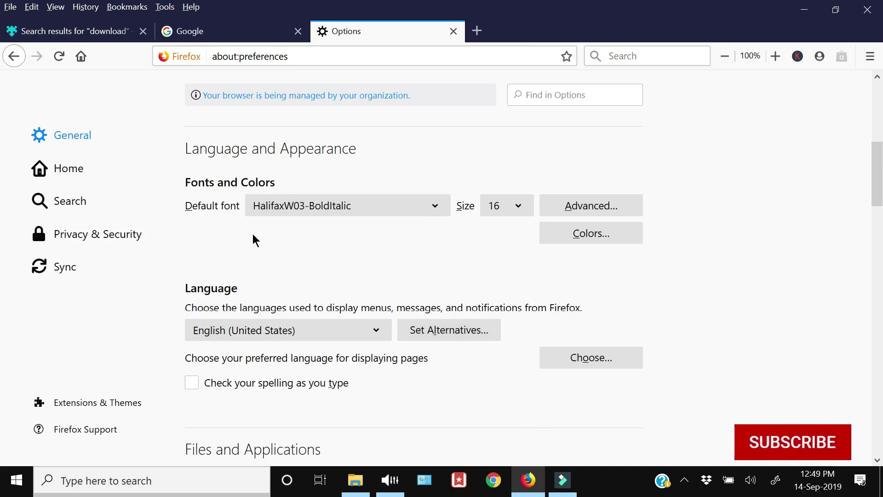
pyautogui.click(286, 212)
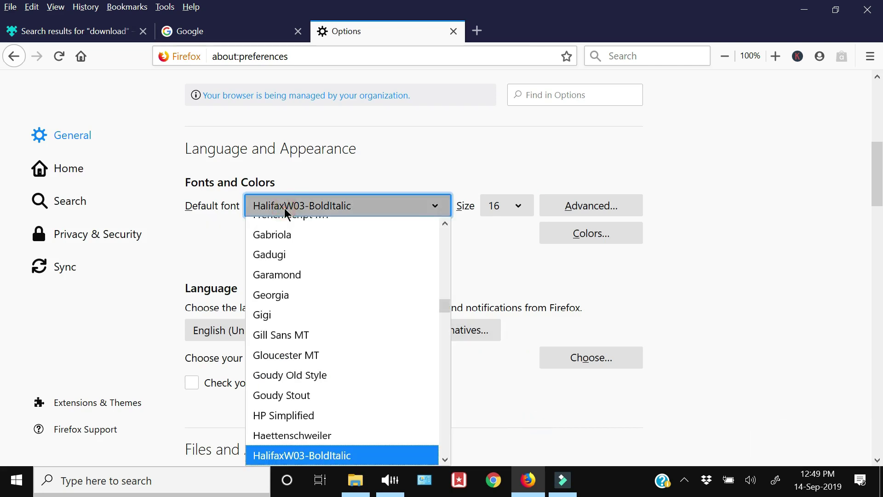
pyautogui.click(476, 249)
# Open the page color settings and set the Background color to black.
pyautogui.click(565, 236)
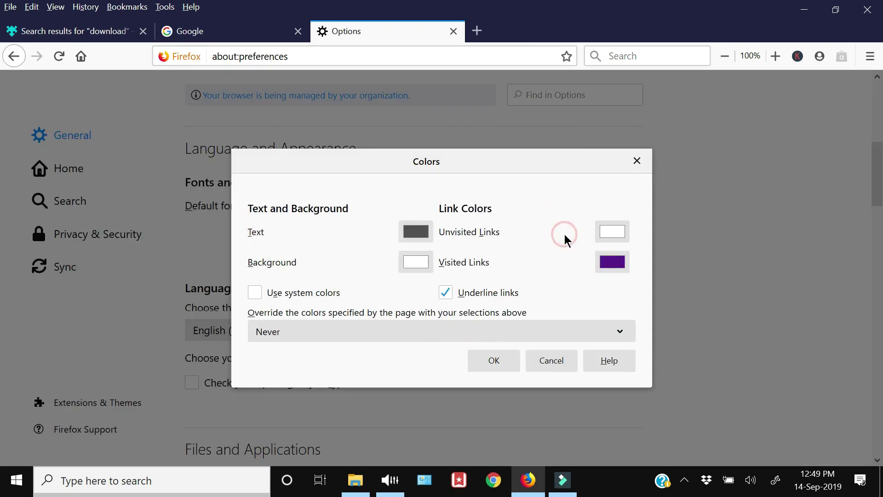
pyautogui.click(416, 232)
pyautogui.click(84, 219)
pyautogui.click(410, 271)
pyautogui.click(148, 163)
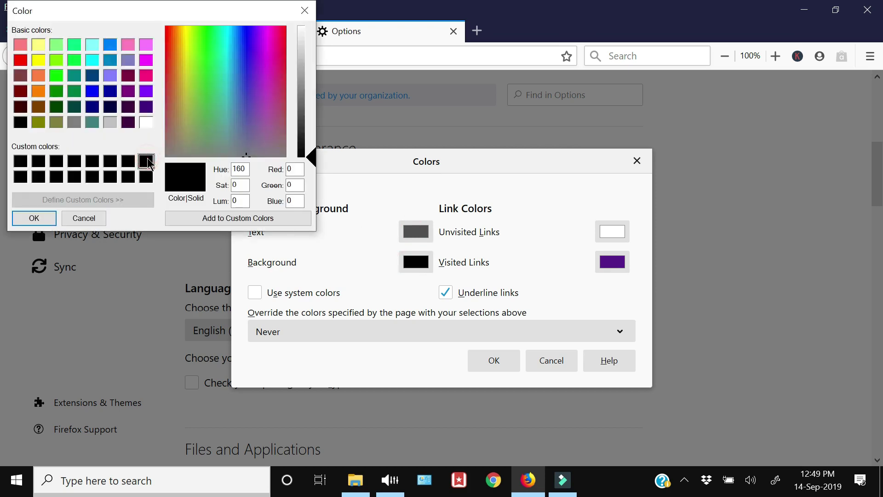
pyautogui.click(35, 218)
# Set the page Text color to white.
pyautogui.click(410, 242)
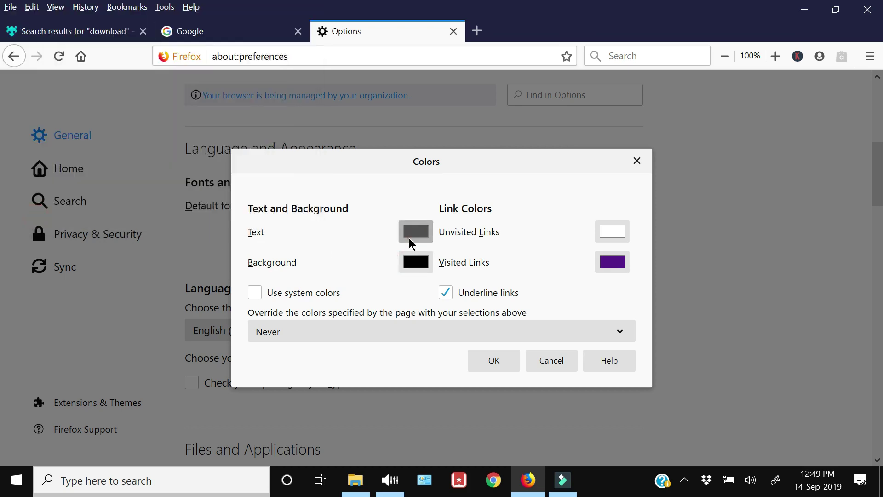
pyautogui.click(145, 122)
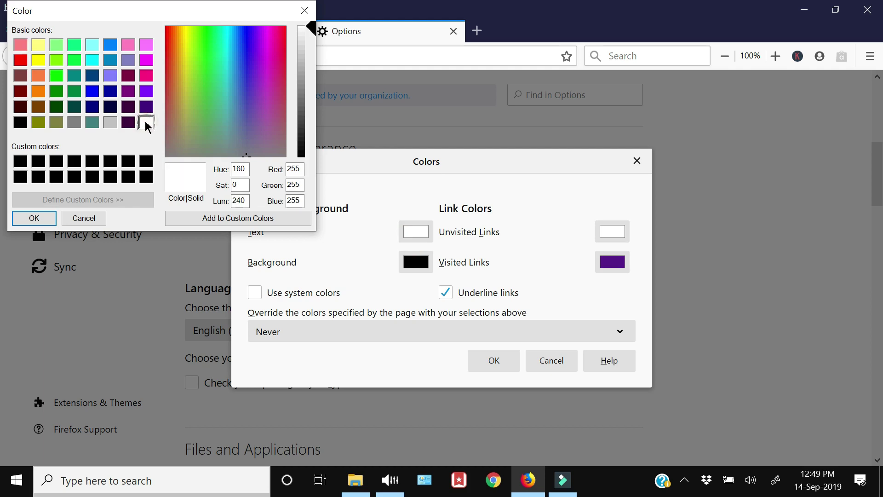
pyautogui.click(53, 217)
# Set the override of page-specified colors to Always and save the color settings.
pyautogui.click(276, 332)
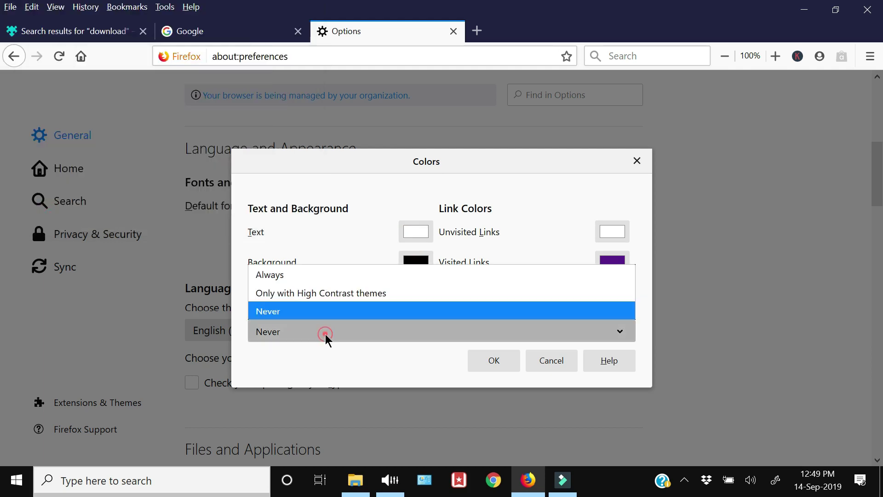
pyautogui.click(296, 275)
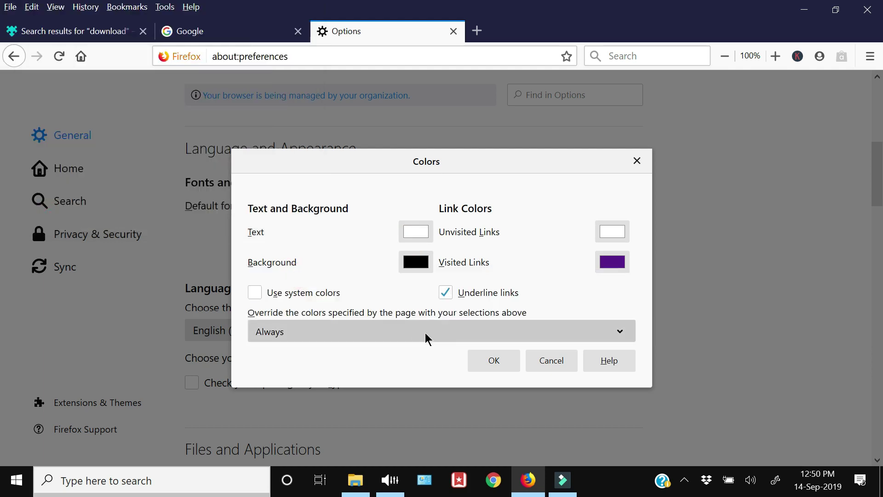
pyautogui.click(487, 363)
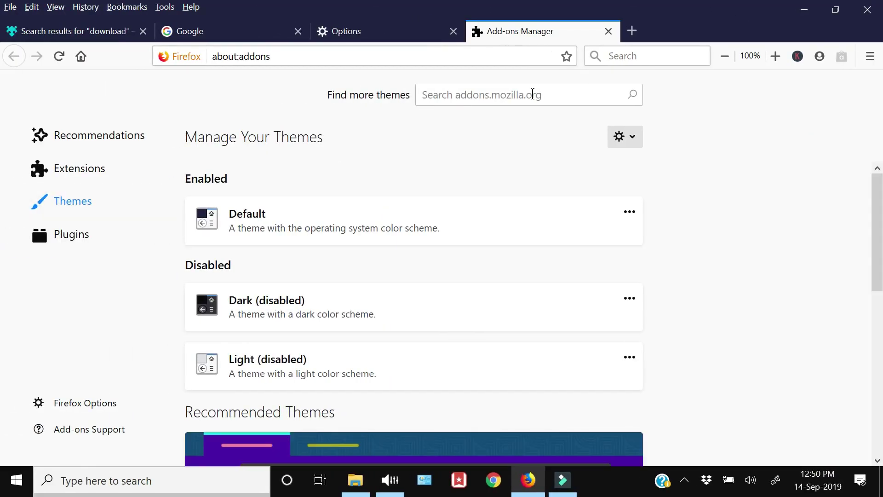
# Examine the theme search and the recommended themes in the add-ons manager.
pyautogui.click(499, 89)
pyautogui.scroll(-5, 461, 266)
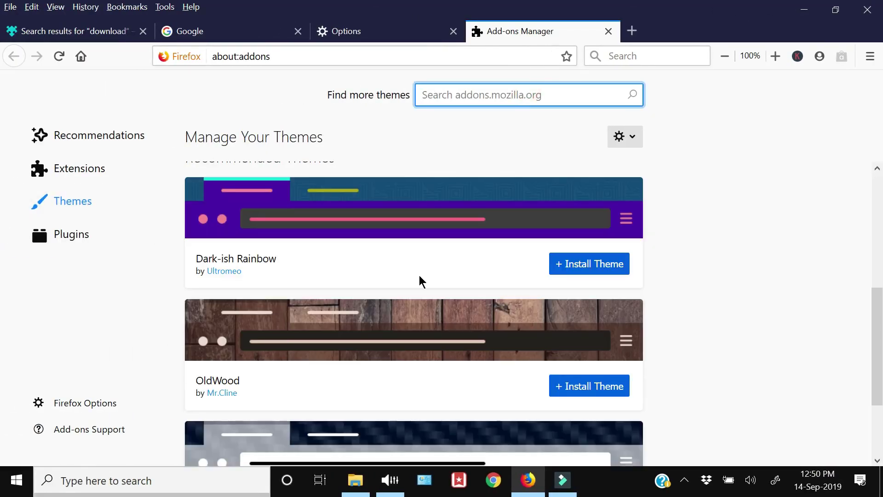
pyautogui.scroll(-2, 321, 296)
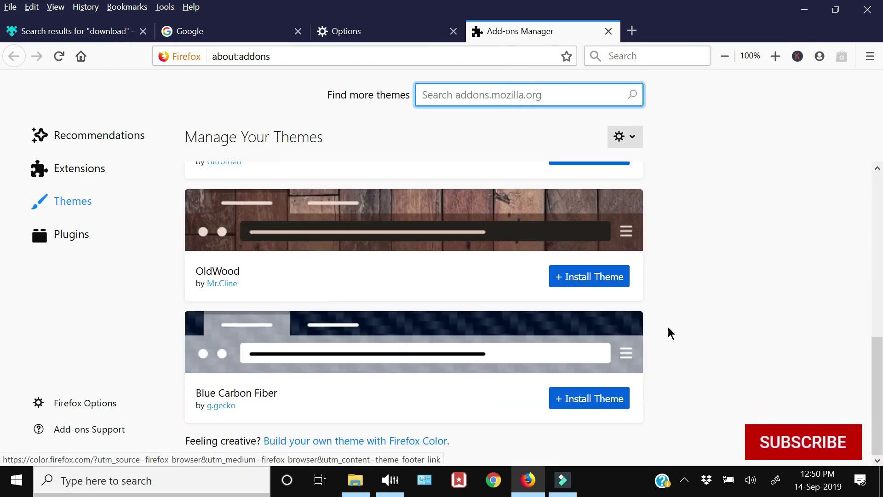
pyautogui.scroll(1, 658, 334)
pyautogui.scroll(1, 644, 340)
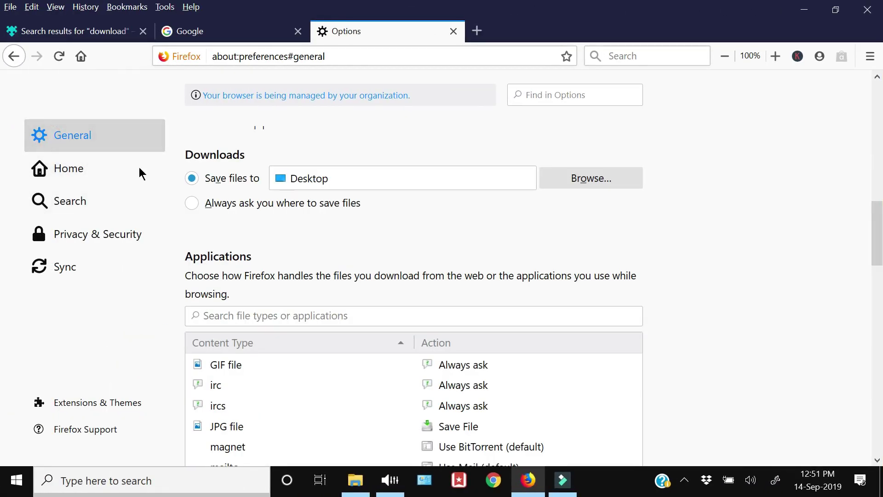
# Open and cancel the download folder selection, try always asking where to save files, and return to saving files to Desktop.
pyautogui.click(580, 188)
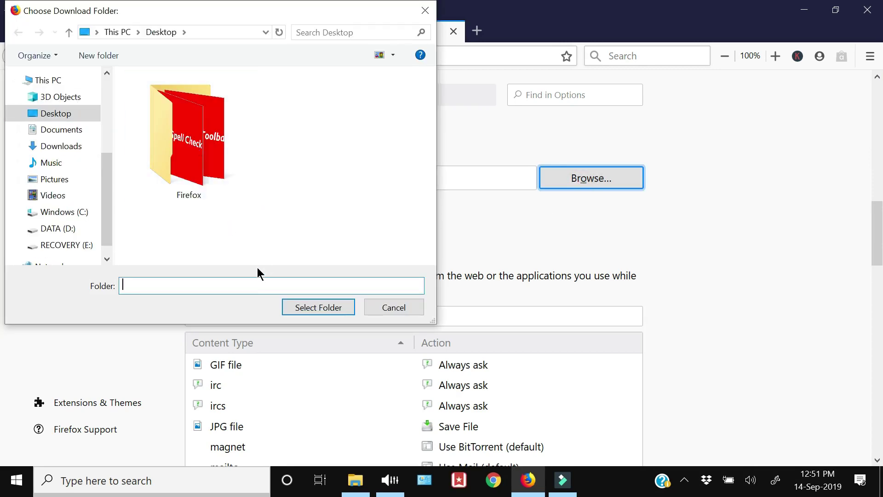
pyautogui.click(382, 315)
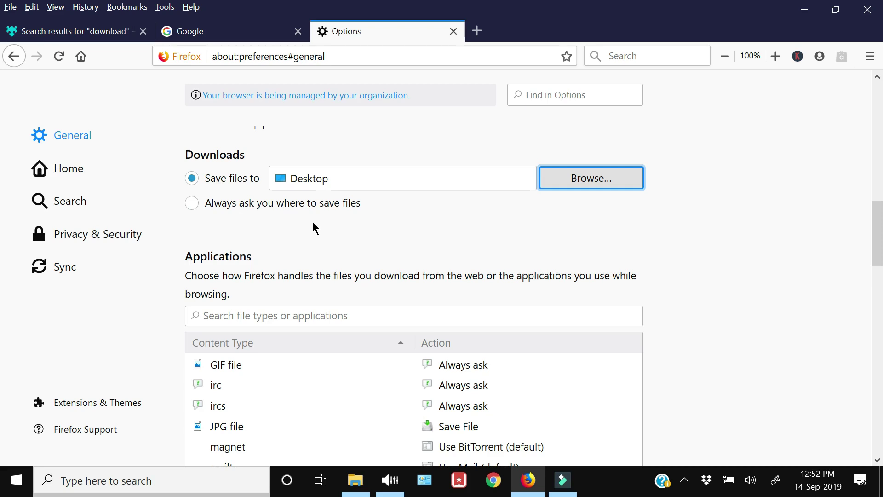
pyautogui.click(213, 205)
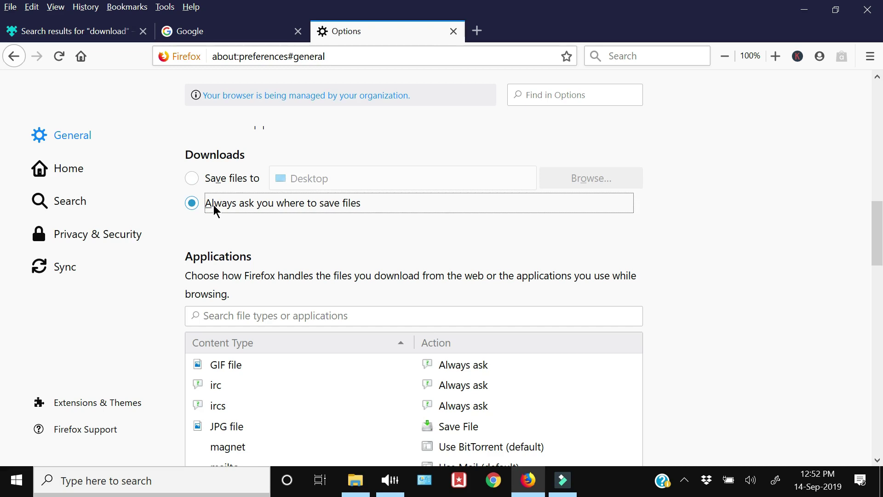
pyautogui.click(213, 179)
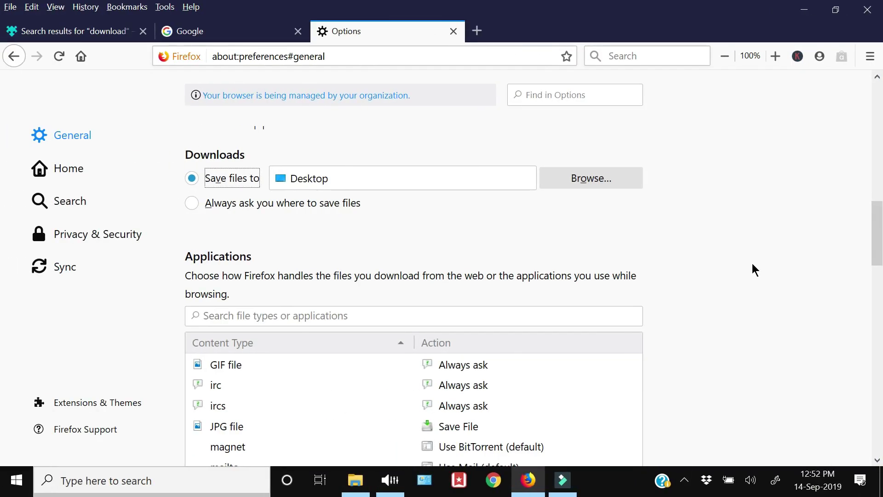
# Open the saved logins in the Privacy & Security options and confirm showing their passwords.
pyautogui.click(129, 236)
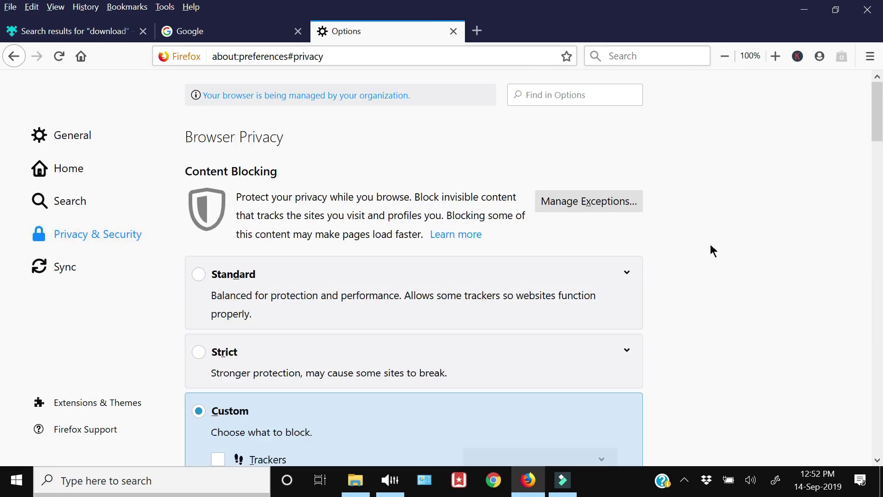
pyautogui.scroll(-10, 709, 249)
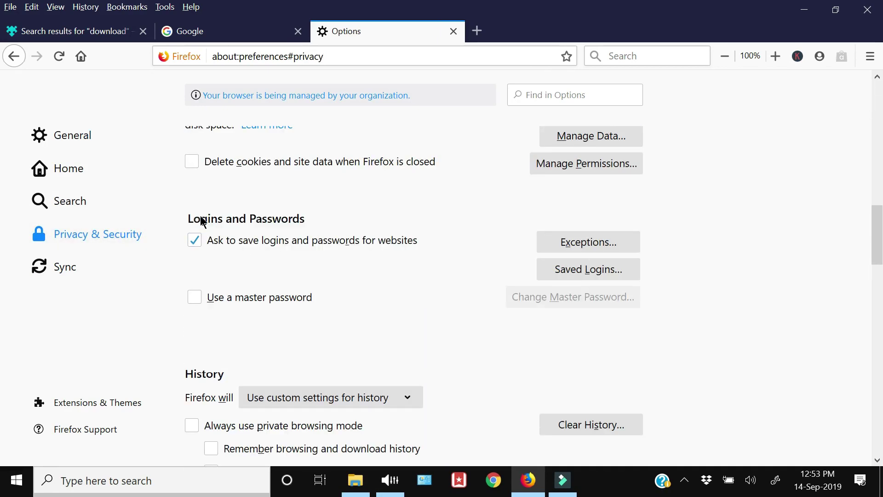
pyautogui.click(564, 271)
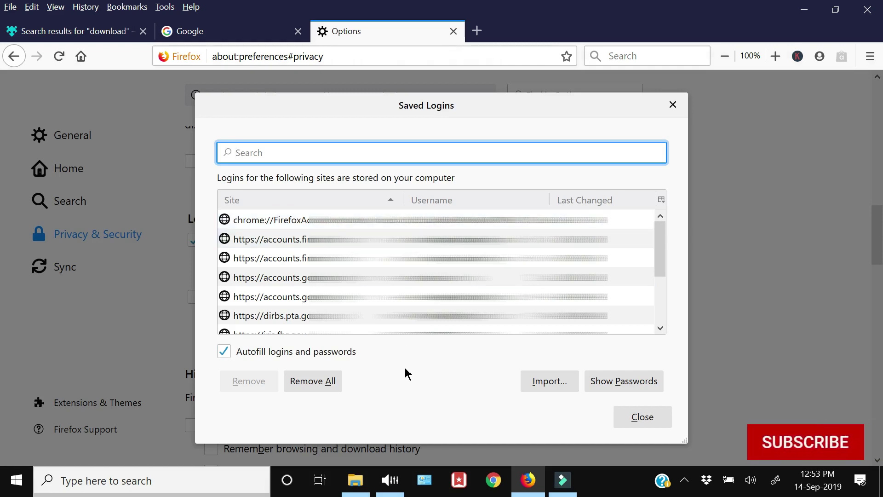
pyautogui.click(600, 384)
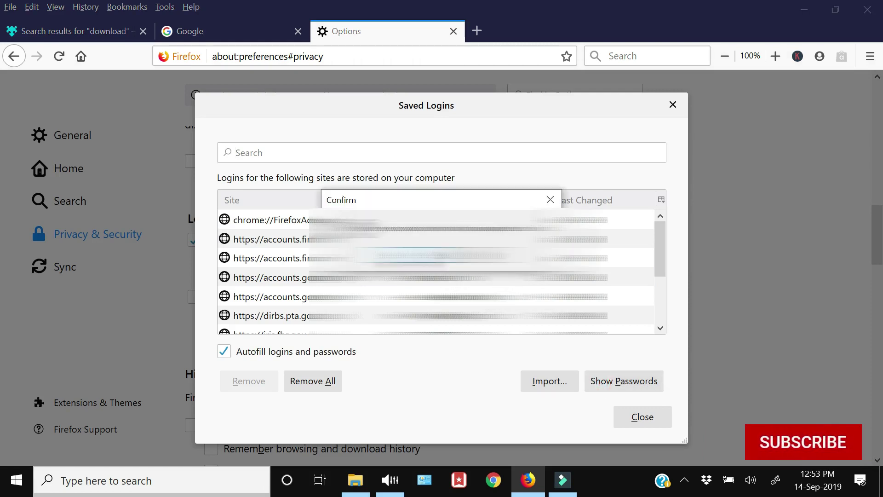
pyautogui.press('Return')
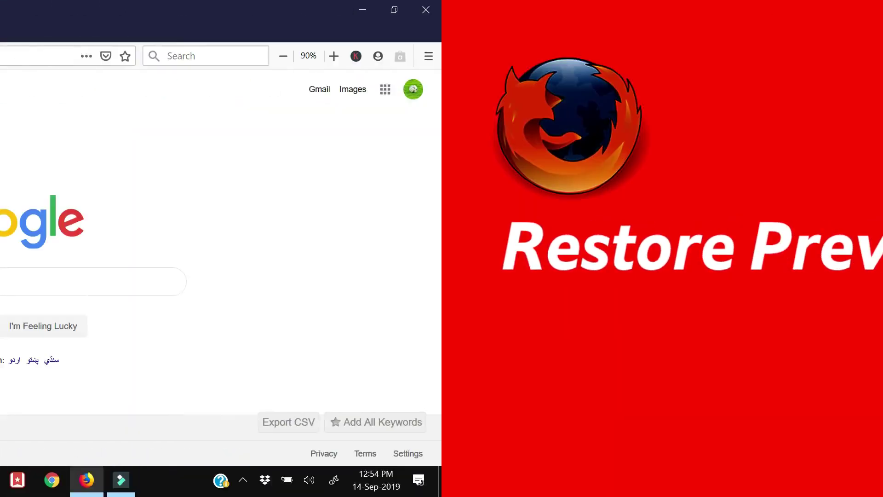
# Examine the history commands for restoring the previous session and reopening recently closed tabs.
pyautogui.click(83, 12)
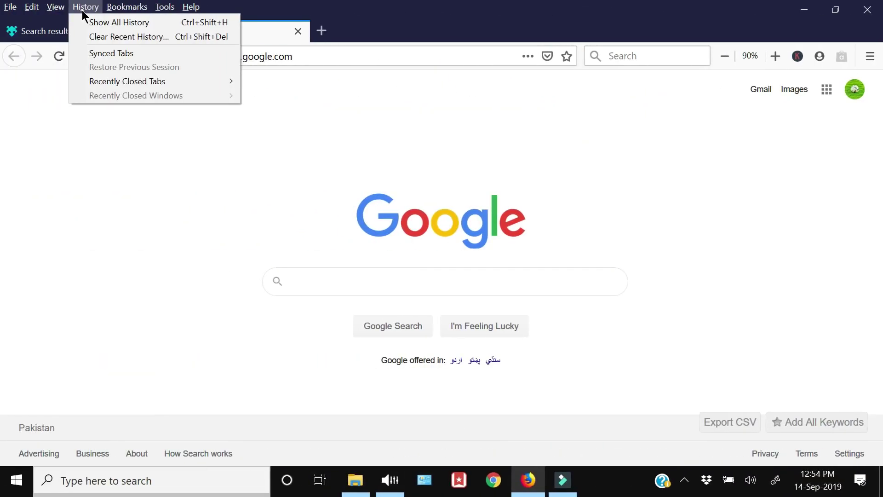
pyautogui.click(117, 241)
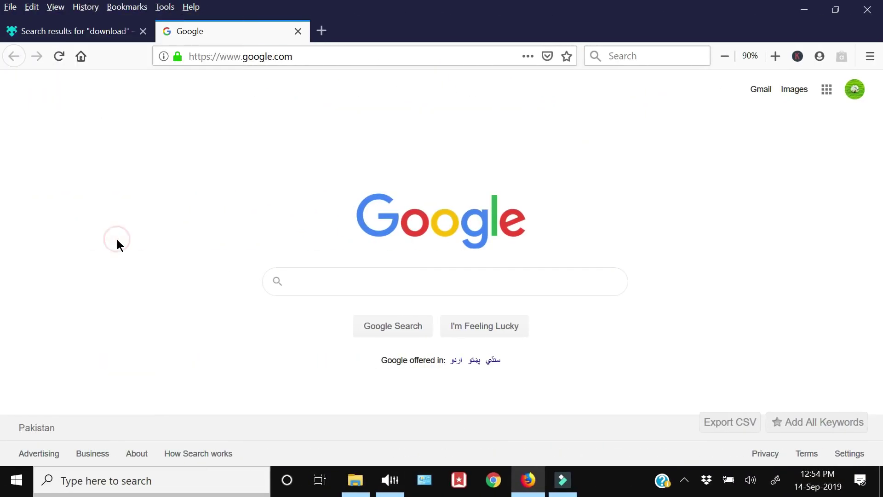
pyautogui.click(86, 7)
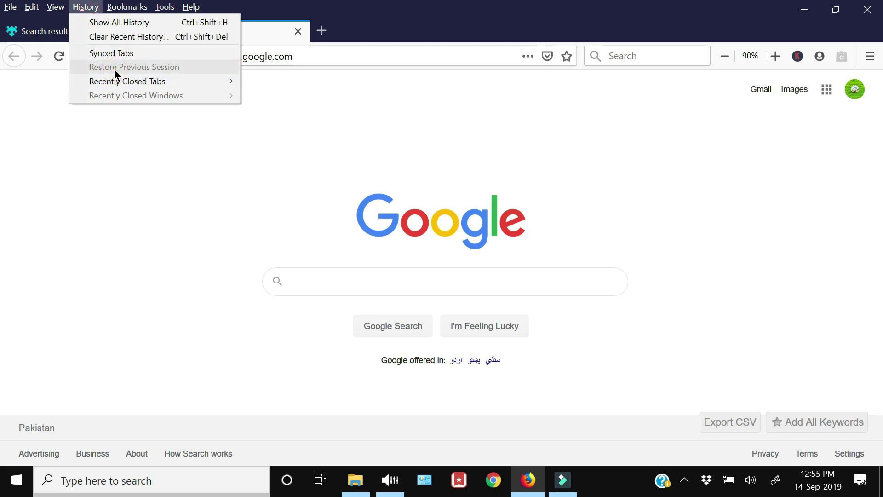
pyautogui.click(172, 230)
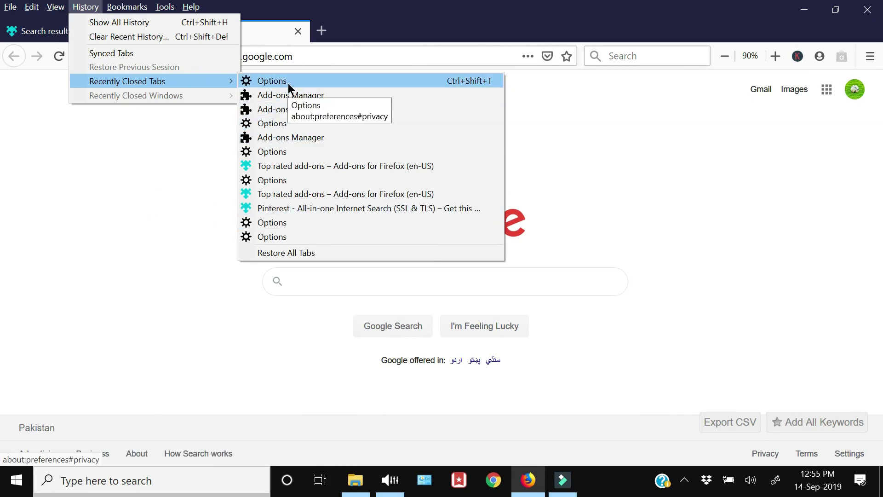
pyautogui.click(200, 180)
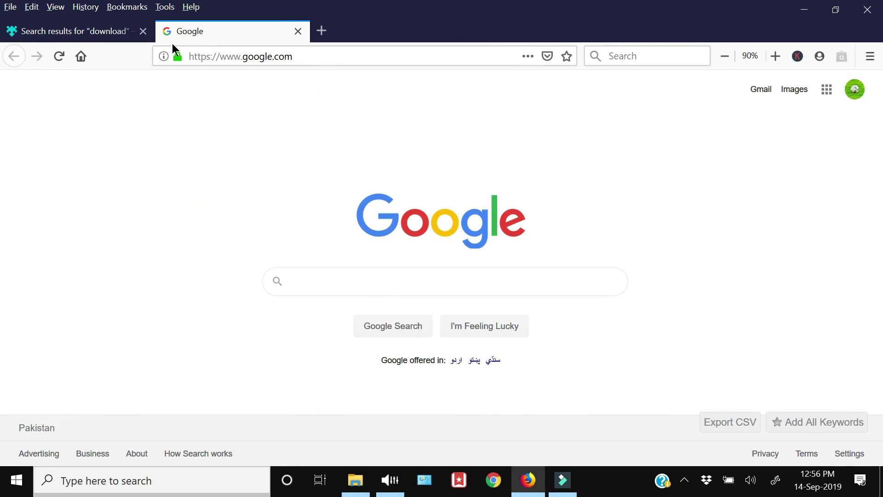
# Open the add-ons manager and search addons.mozilla.org for "download".
pyautogui.click(165, 10)
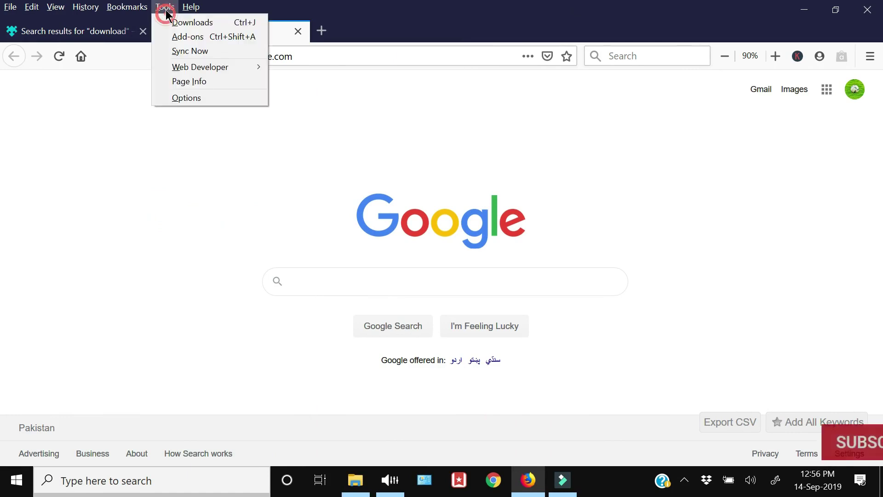
pyautogui.click(172, 38)
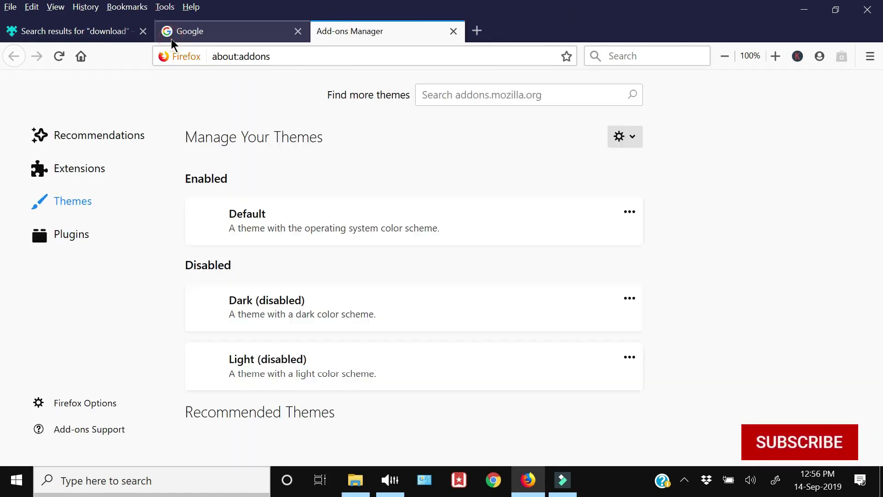
pyautogui.click(440, 96)
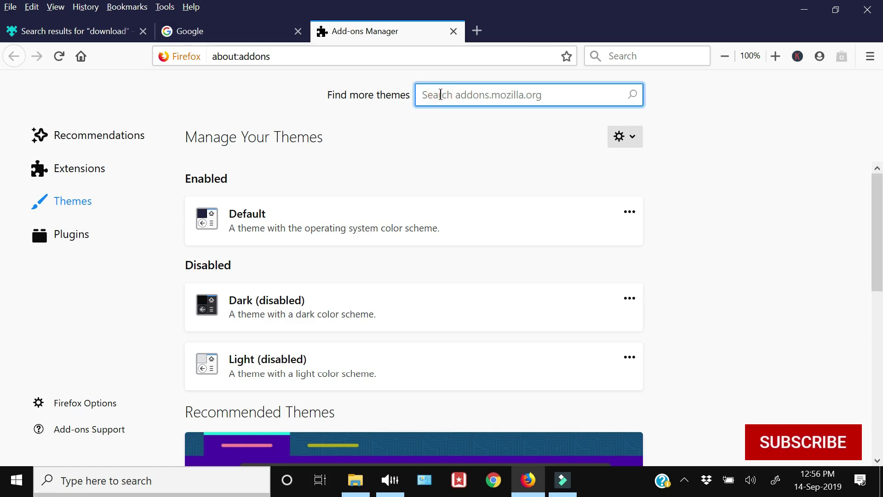
pyautogui.write('dow')
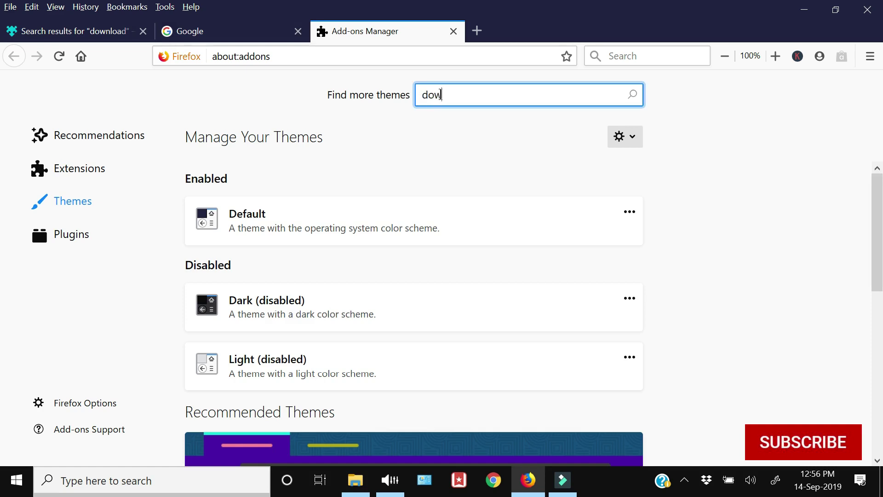
pyautogui.write('nload')
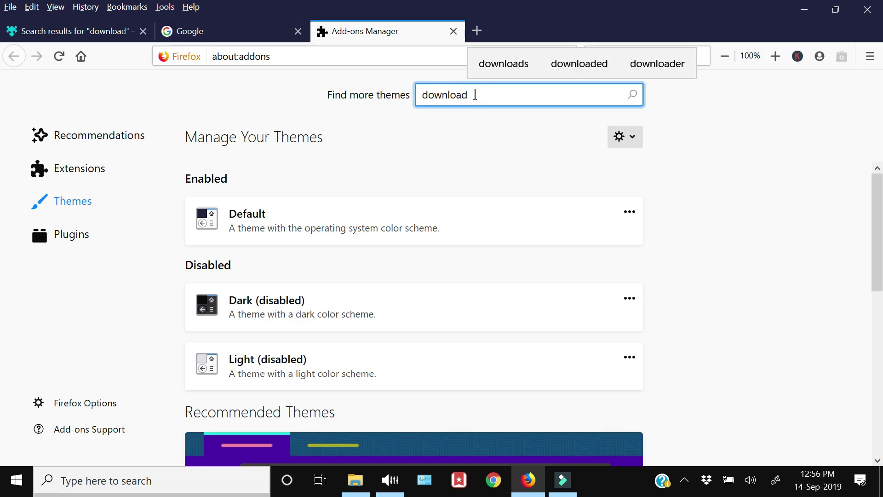
pyautogui.press('Return')
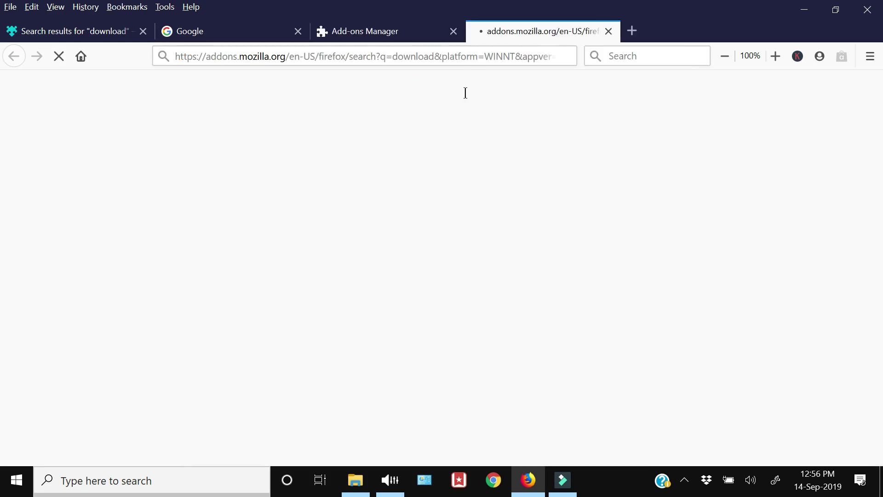
# Browse the existing "download" search results and install the Video DownloadHelper extension, confirming its addition.
pyautogui.click(76, 39)
pyautogui.scroll(-4, 239, 239)
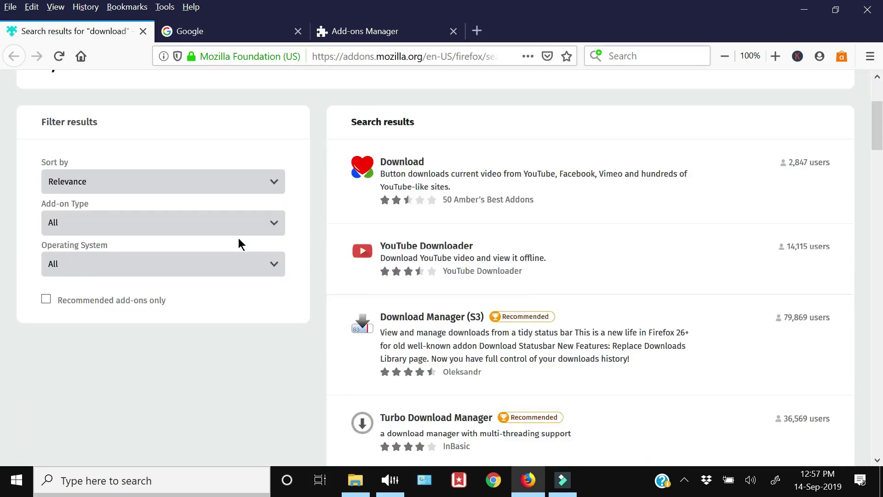
pyautogui.scroll(4, 448, 255)
pyautogui.scroll(-4, 448, 270)
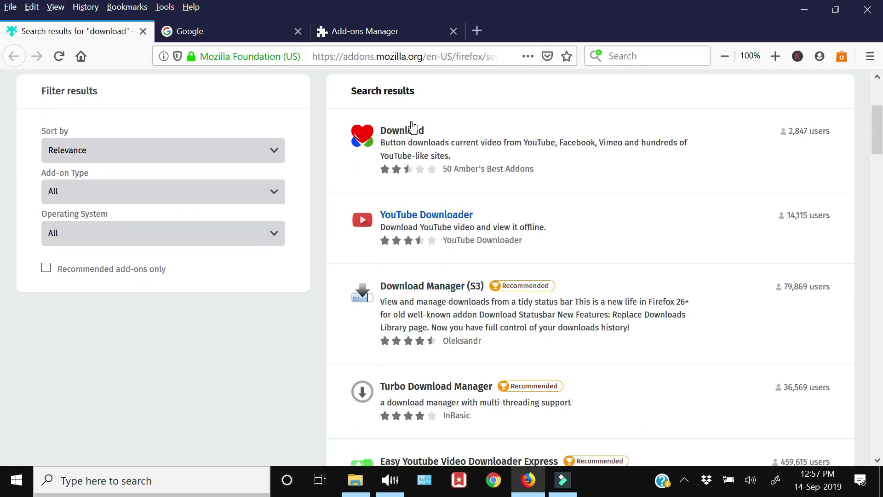
pyautogui.scroll(-7, 258, 340)
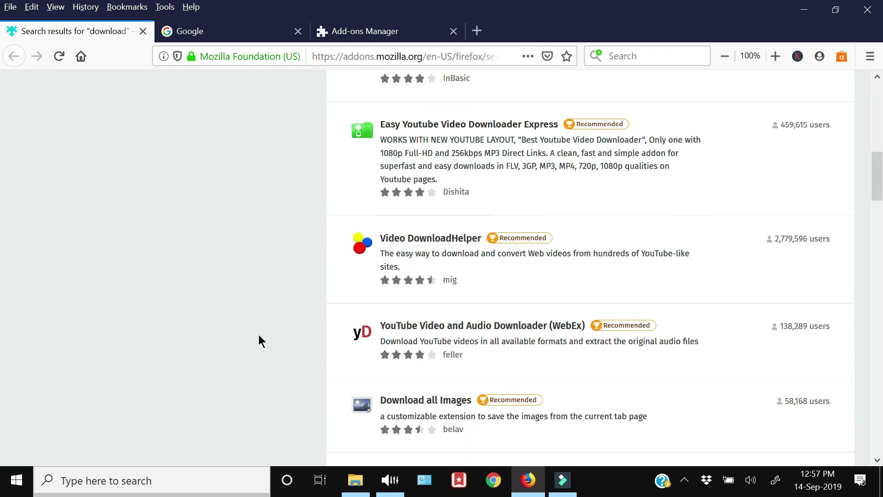
pyautogui.click(414, 238)
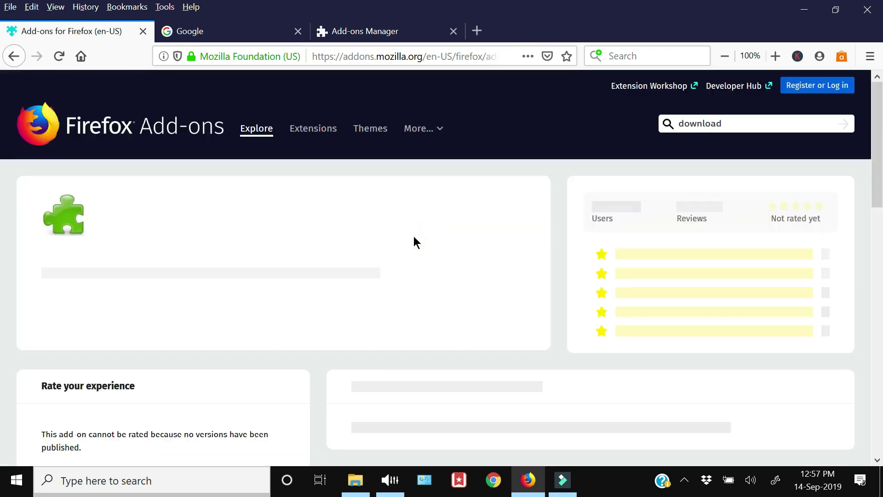
pyautogui.click(471, 341)
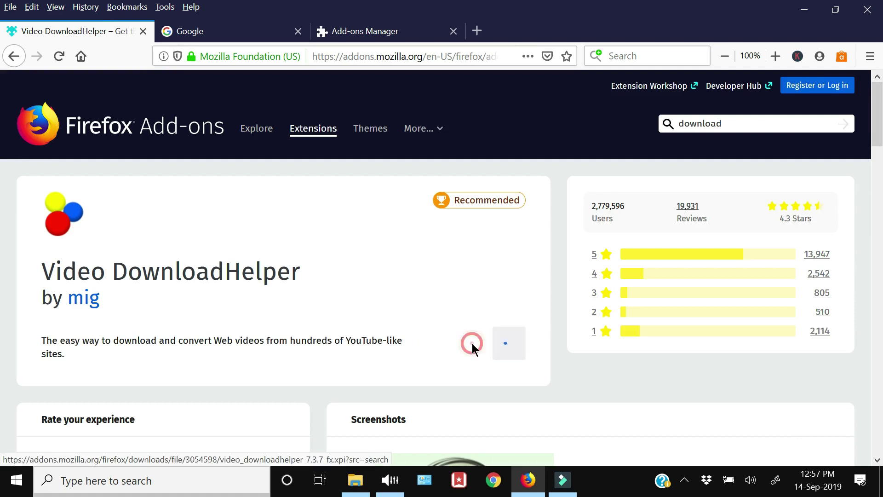
pyautogui.click(244, 240)
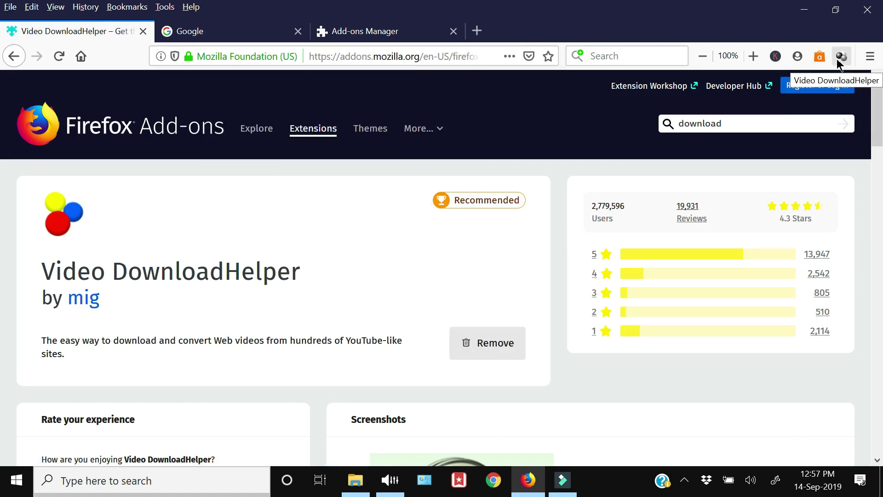
# Close the add-ons manager, download the first MP4 offered by Video DownloadHelper on the Amazon AcuRite 00613 page, and check its progress.
pyautogui.click(453, 31)
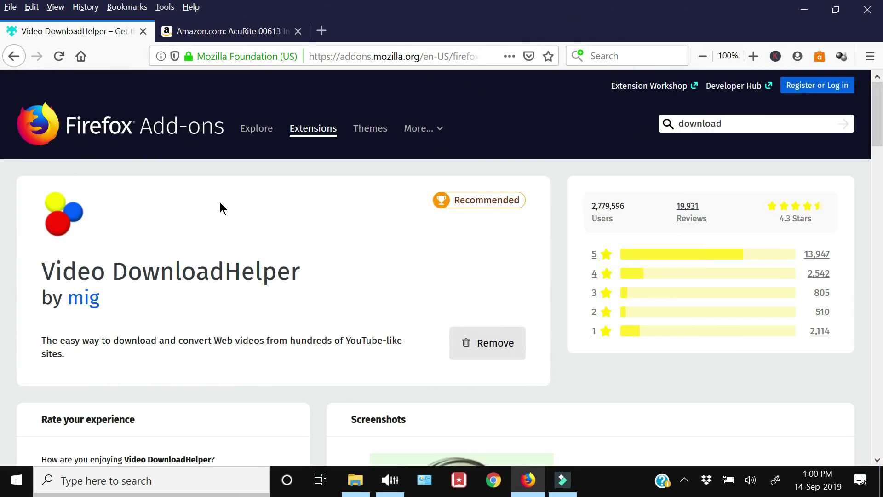
pyautogui.hotkey('ctrl', 'Tab')
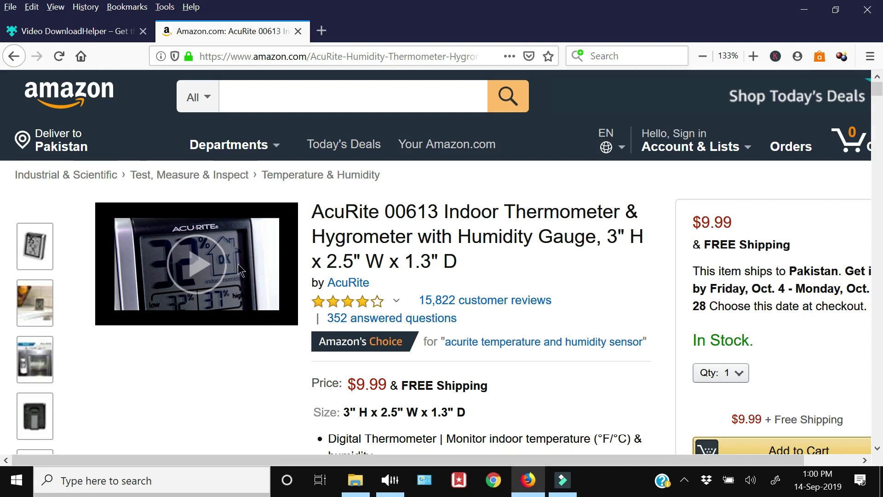
pyautogui.click(842, 57)
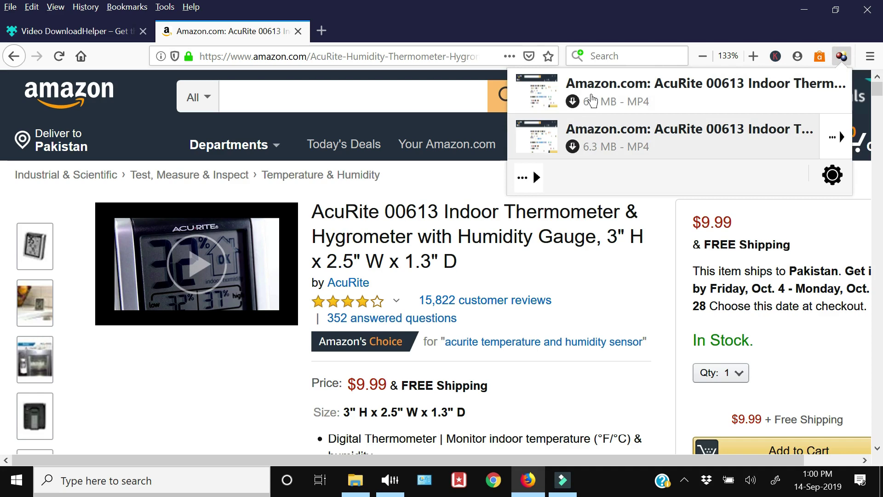
pyautogui.click(570, 102)
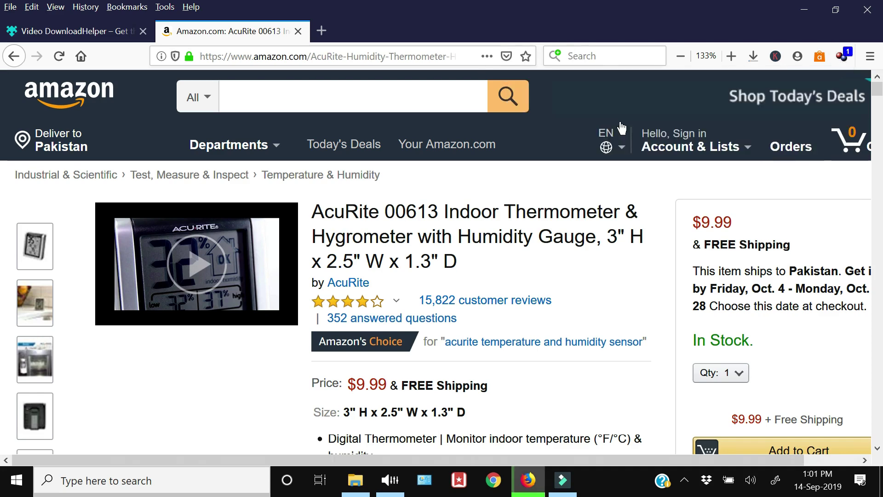
pyautogui.moveTo(690, 147)
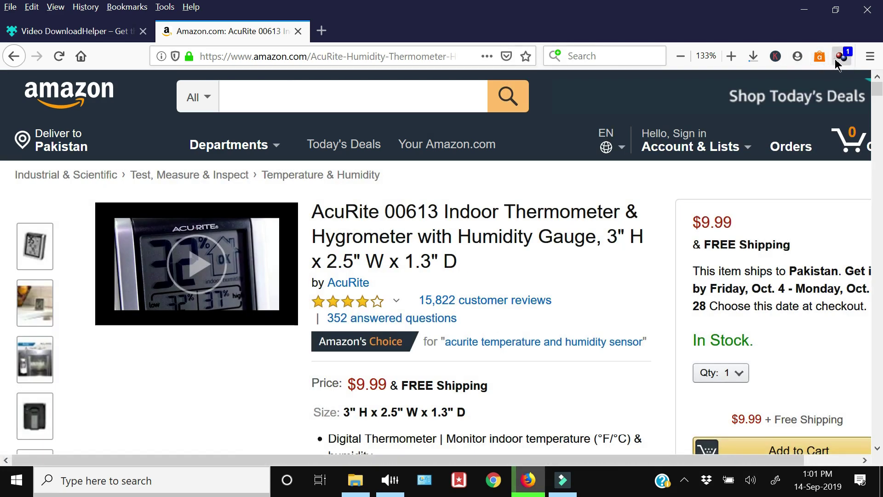
pyautogui.click(836, 57)
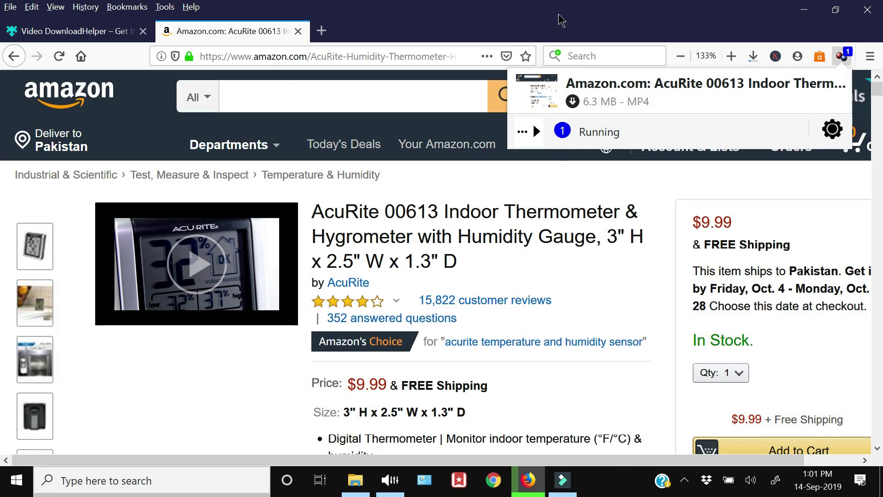
# Open a new browser window and turn on the hidden menu bar.
pyautogui.hotkey('ctrl', 'n')
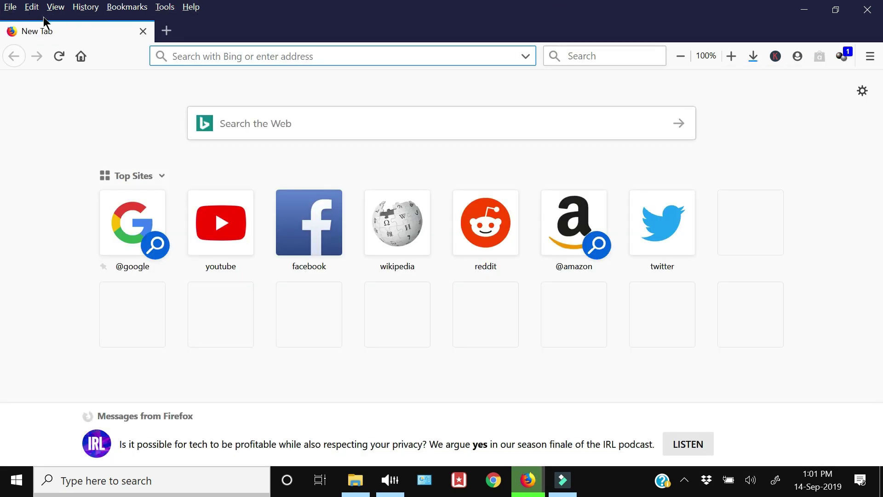
pyautogui.click(10, 7)
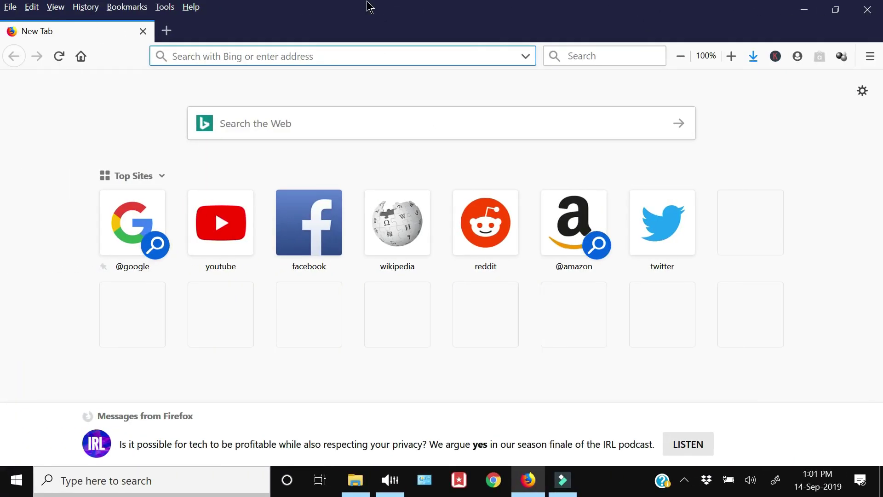
pyautogui.rightClick(547, 14)
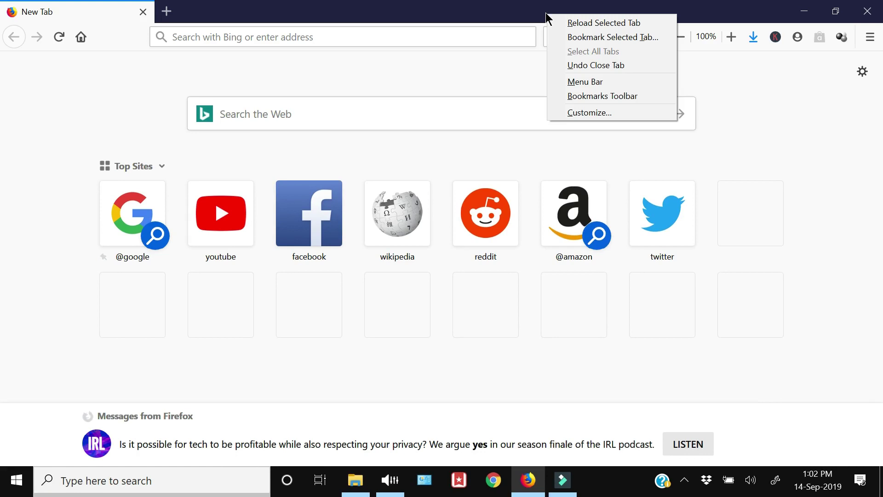
pyautogui.click(575, 82)
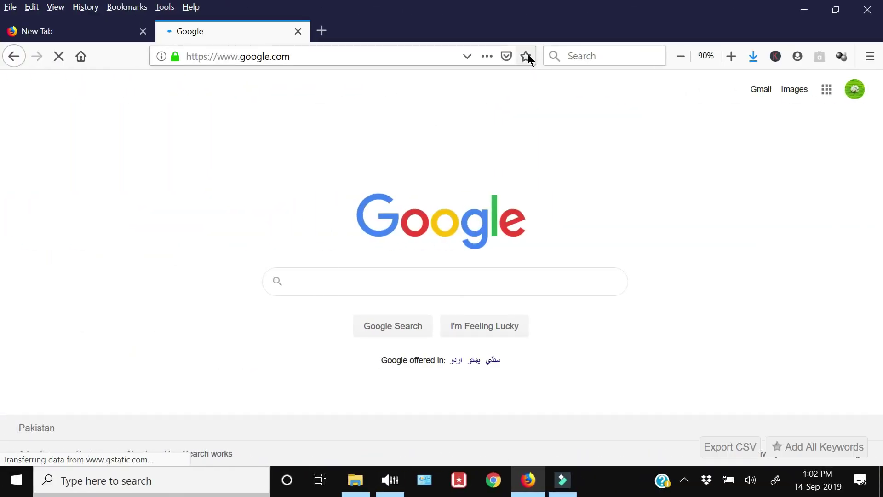
# Bookmark the Google homepage in the Bookmarks Menu folder and open it from the saved bookmarks.
pyautogui.click(525, 57)
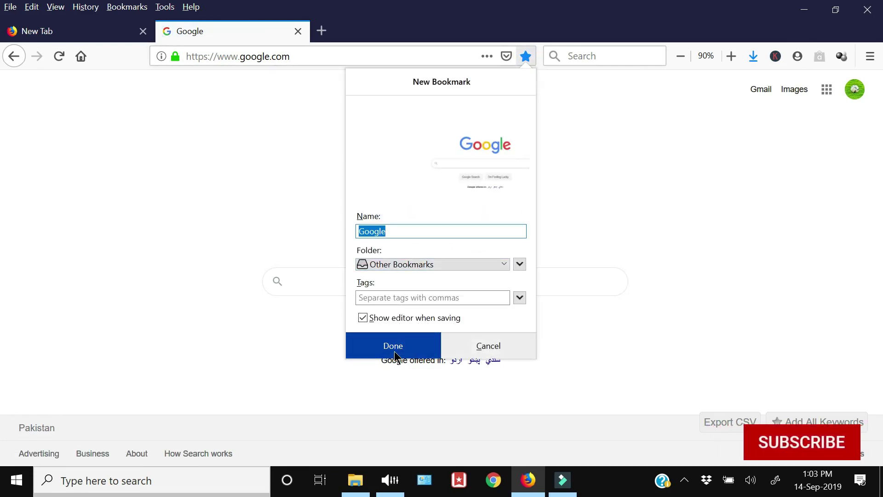
pyautogui.click(409, 264)
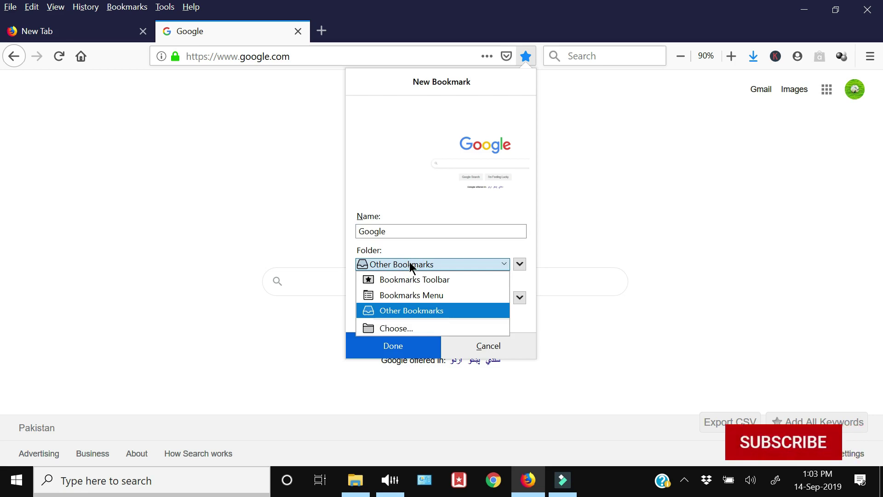
pyautogui.click(403, 296)
pyautogui.click(401, 350)
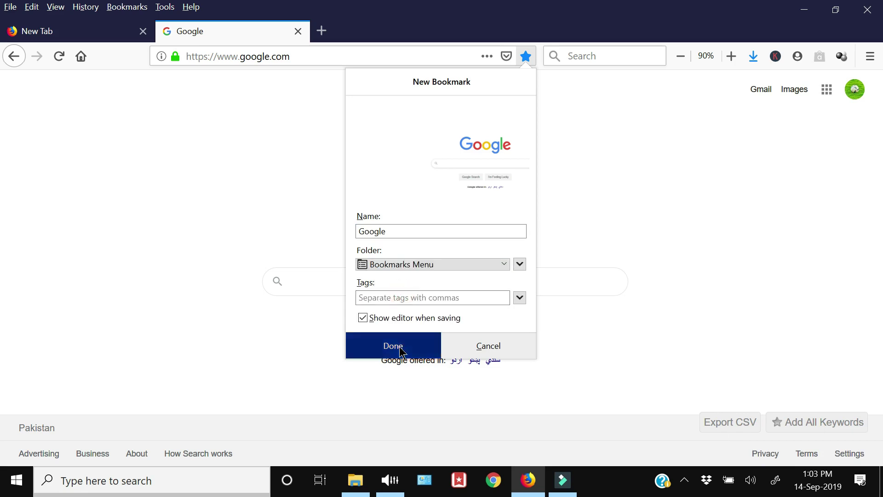
pyautogui.click(117, 8)
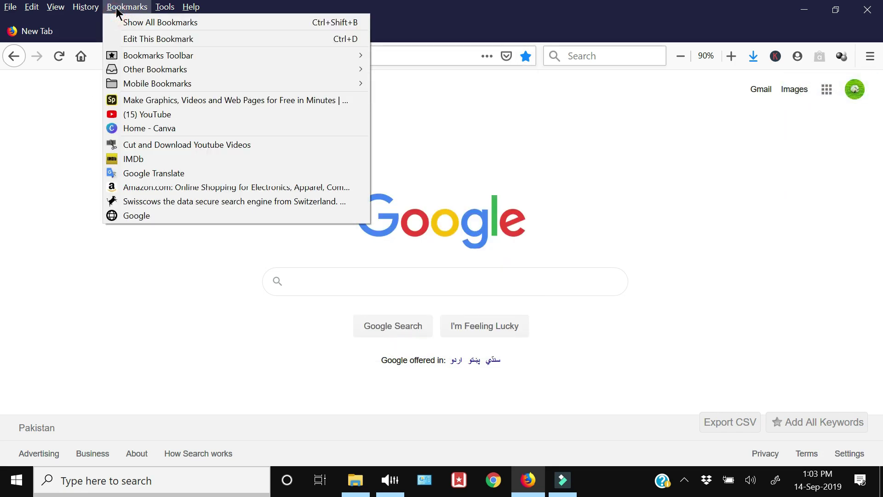
pyautogui.click(128, 214)
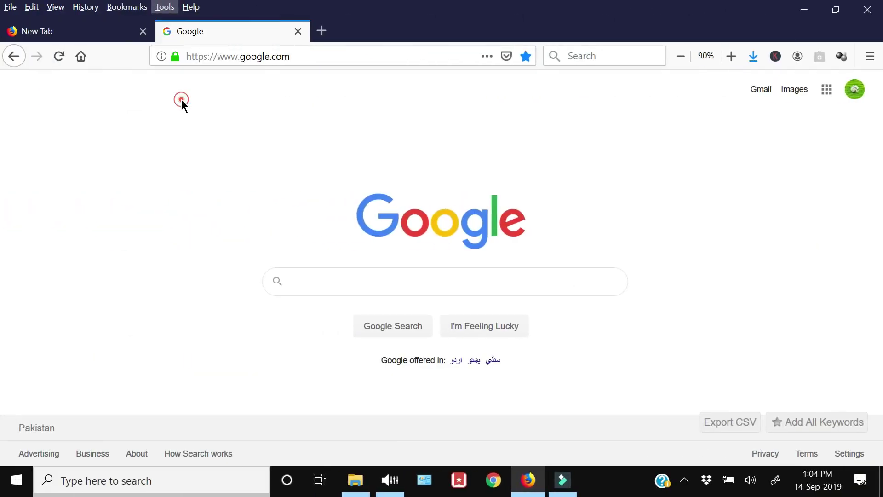
# Open the Sync options and sign in to Firefox Sync, filling the account e-mail and password from the saved login.
pyautogui.click(181, 100)
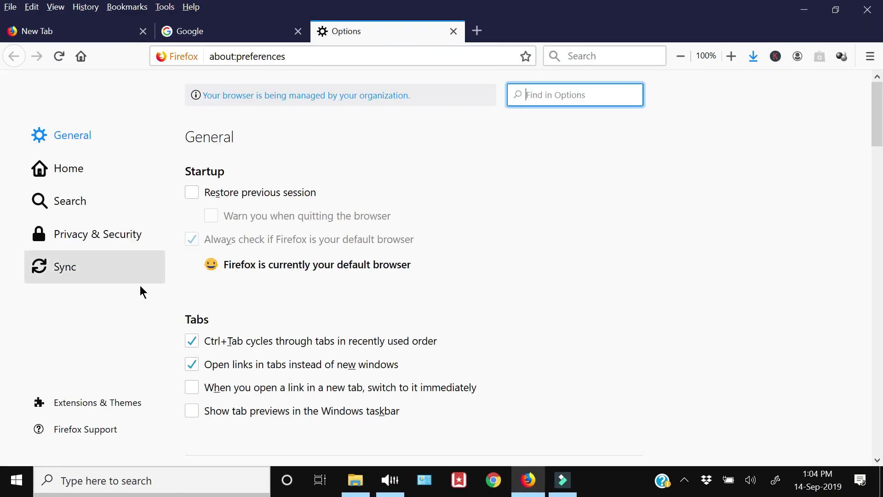
pyautogui.click(70, 270)
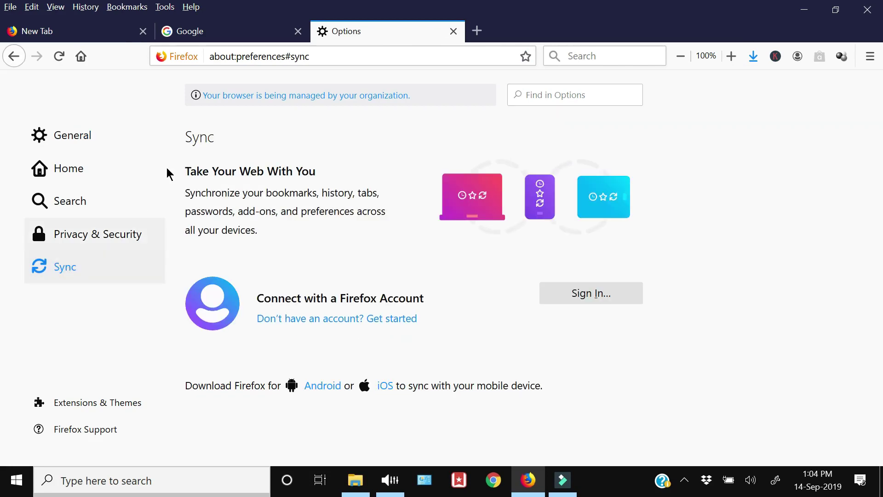
pyautogui.click(576, 300)
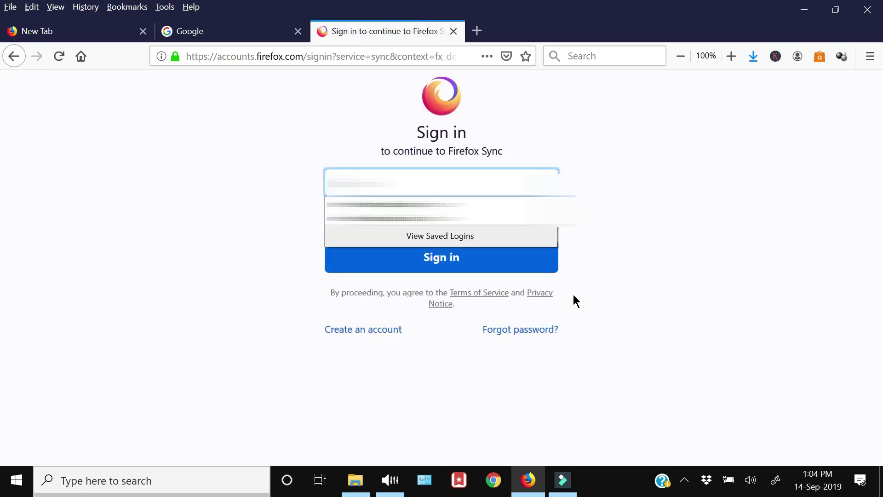
pyautogui.click(433, 211)
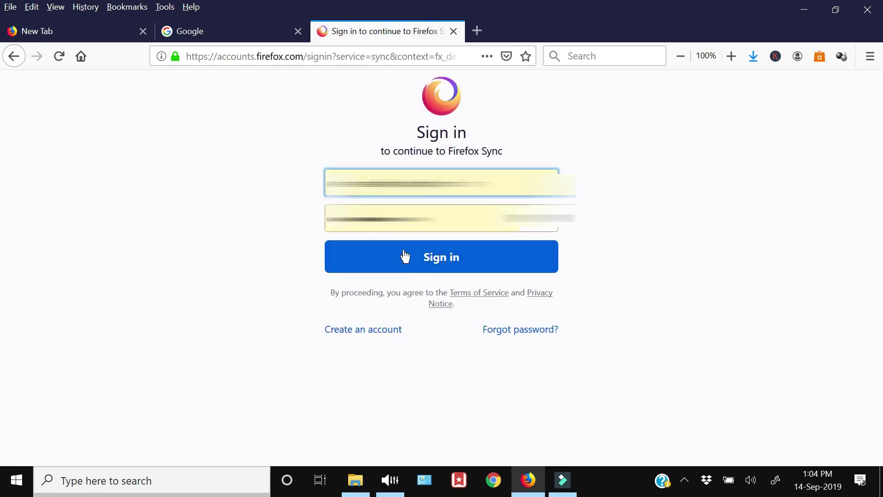
pyautogui.click(440, 262)
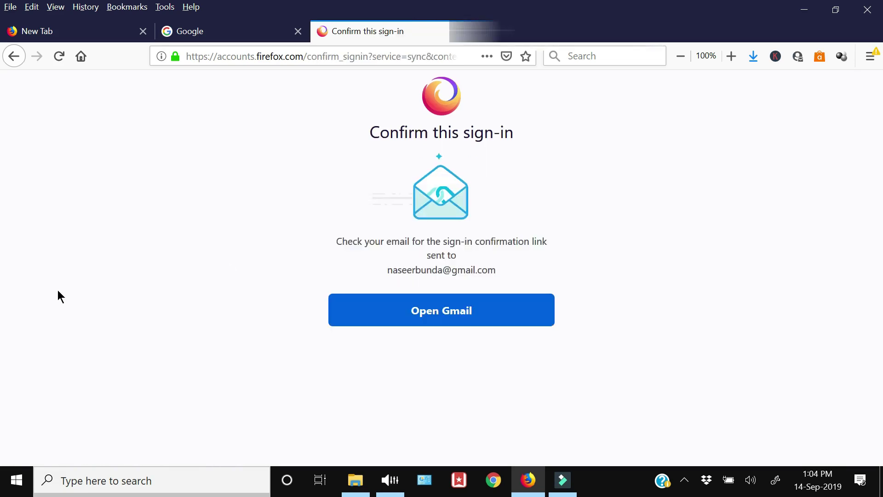
# Confirm the new Firefox sign-in through the confirmation e-mail in Gmail and close the connected-device page.
pyautogui.click(428, 317)
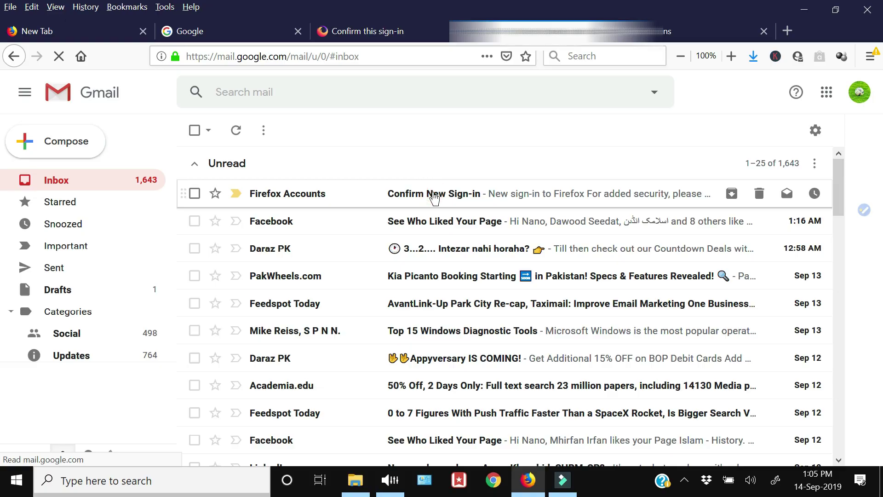
pyautogui.click(247, 201)
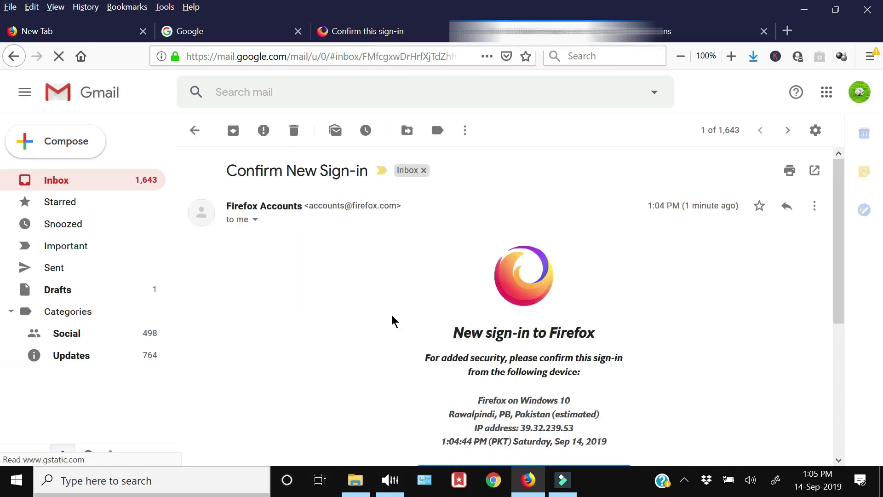
pyautogui.scroll(-5, 392, 321)
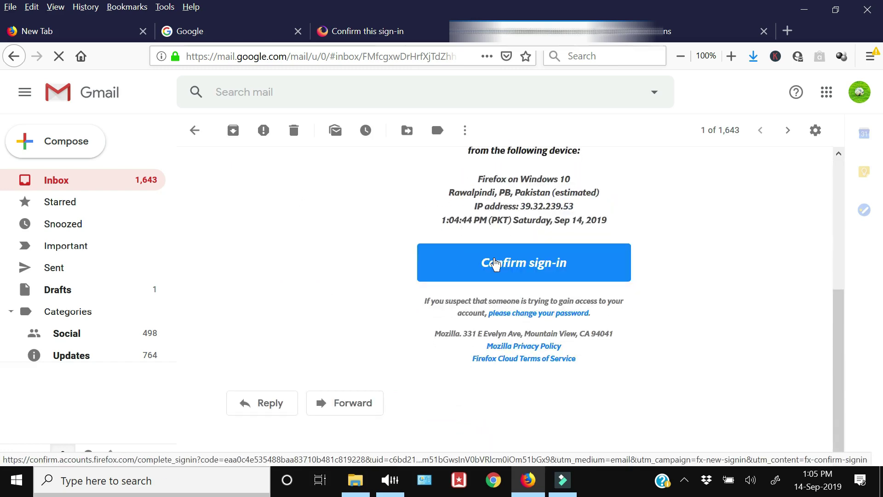
pyautogui.click(585, 264)
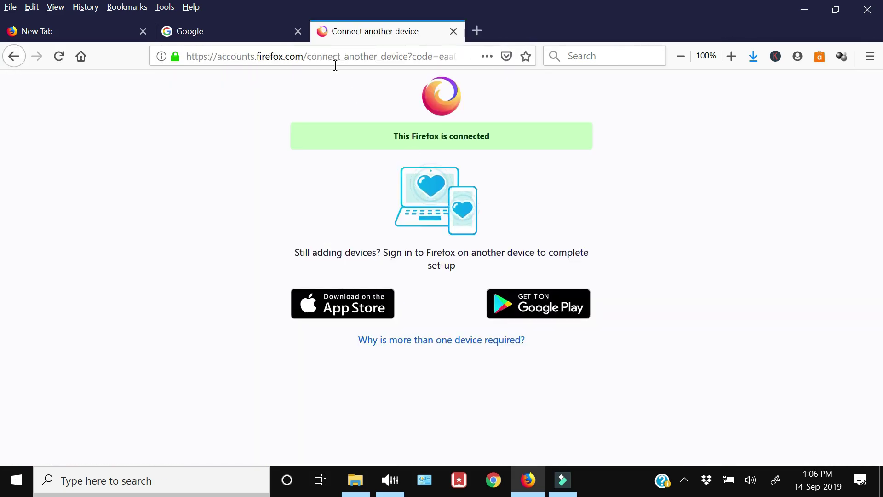
pyautogui.click(453, 31)
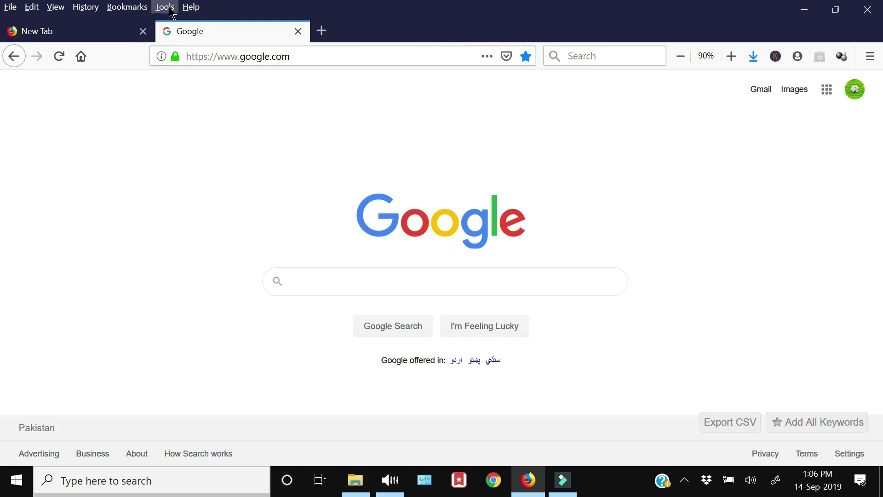
# In the Sync options, exclude Logins, Options and History from synchronization, toggle Add-ons off and back on, and close the options.
pyautogui.click(165, 7)
pyautogui.click(187, 95)
pyautogui.click(84, 272)
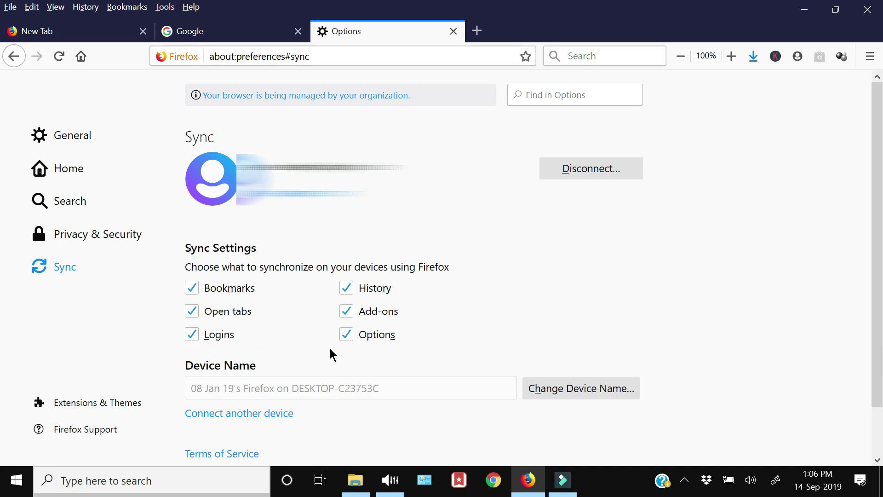
pyautogui.click(197, 340)
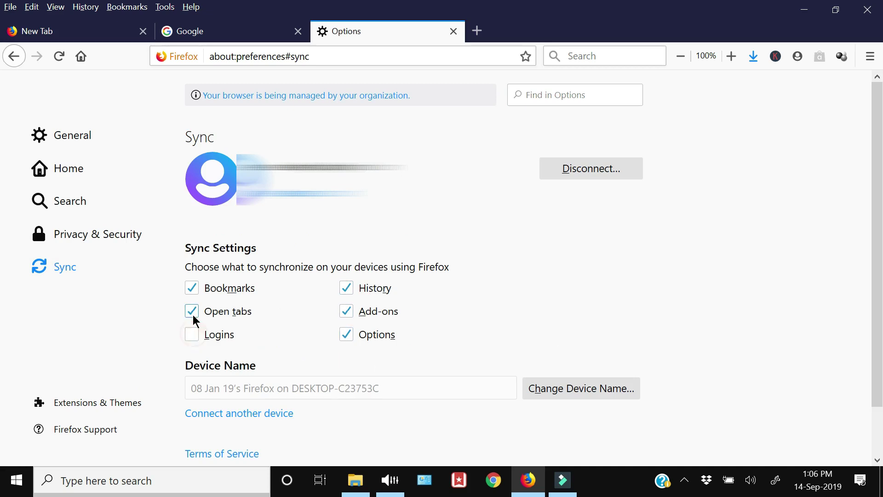
pyautogui.click(348, 334)
pyautogui.click(346, 310)
pyautogui.click(345, 288)
pyautogui.click(344, 315)
pyautogui.hotkey('ctrl', 'w')
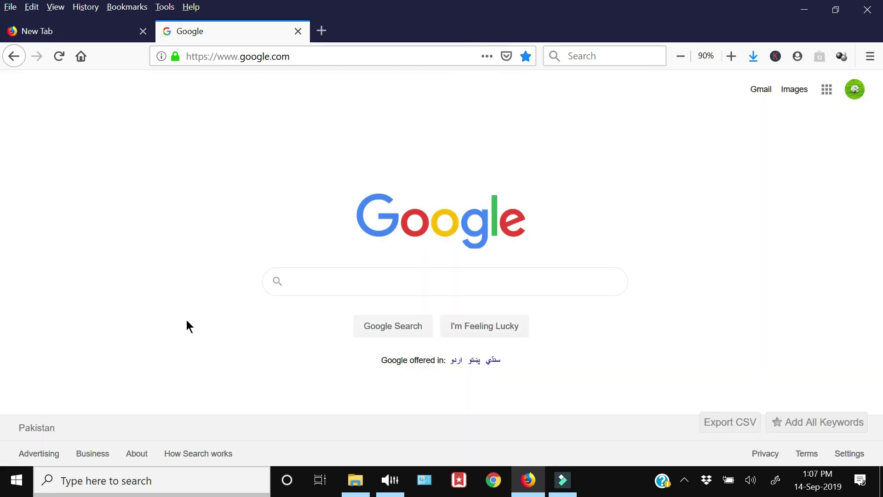
# Start a manual synchronization of the browser data.
pyautogui.click(162, 8)
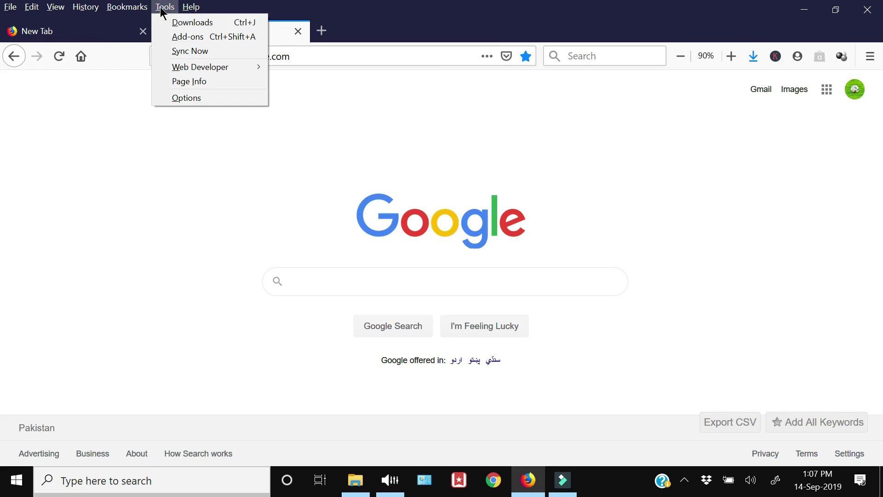
pyautogui.click(165, 249)
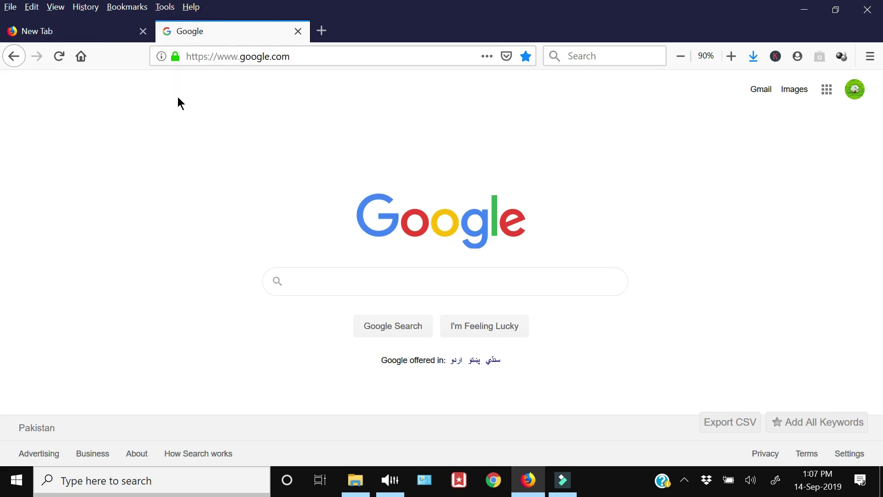
pyautogui.click(165, 7)
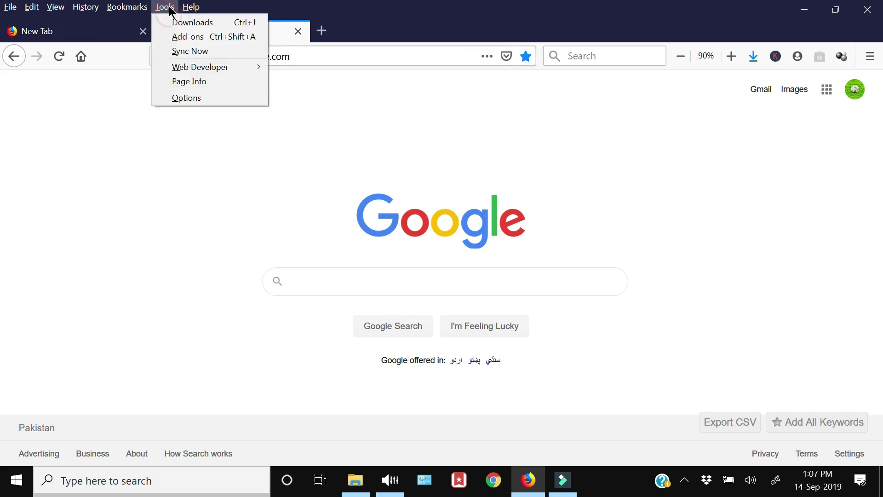
pyautogui.click(174, 53)
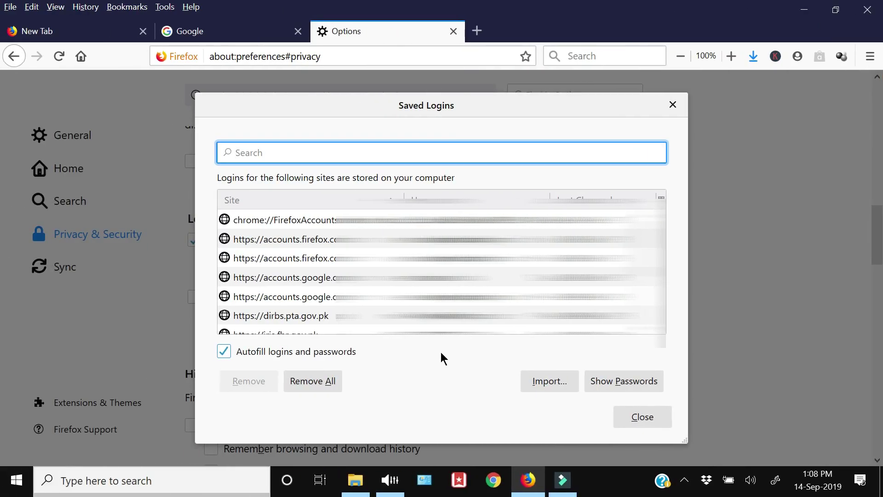
# Close the saved logins list, view the master password setup, and cancel it.
pyautogui.click(639, 417)
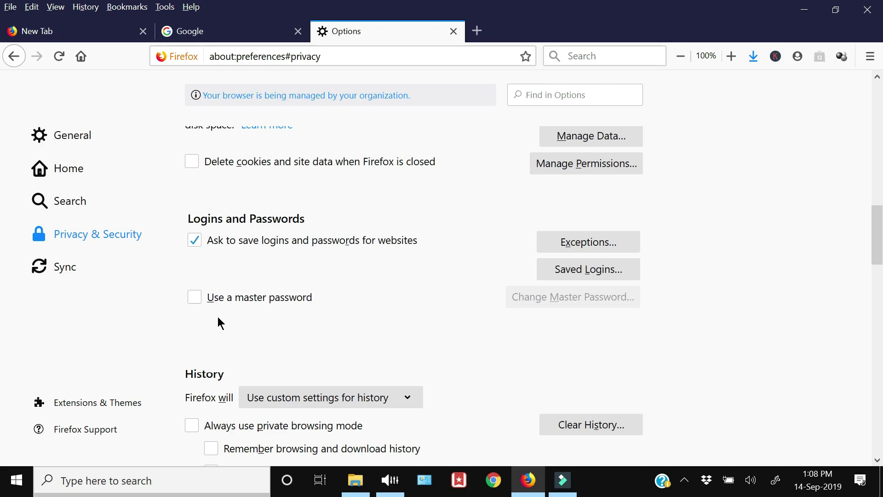
pyautogui.click(195, 298)
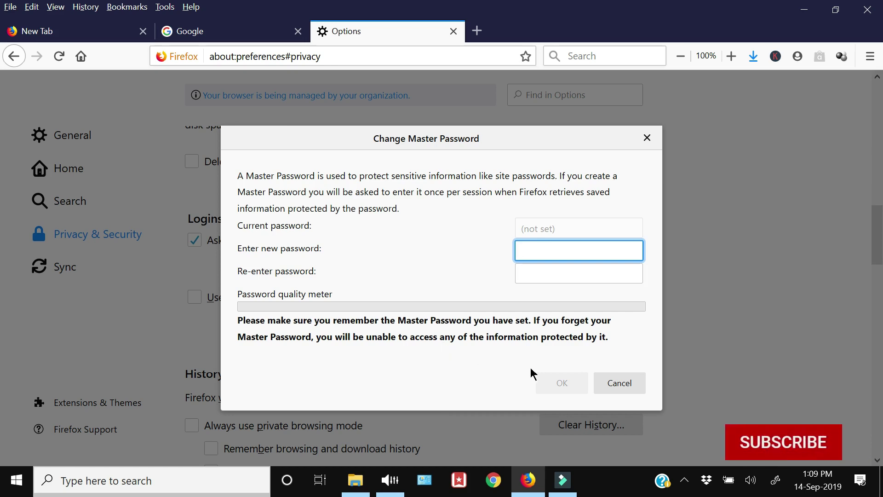
pyautogui.click(607, 385)
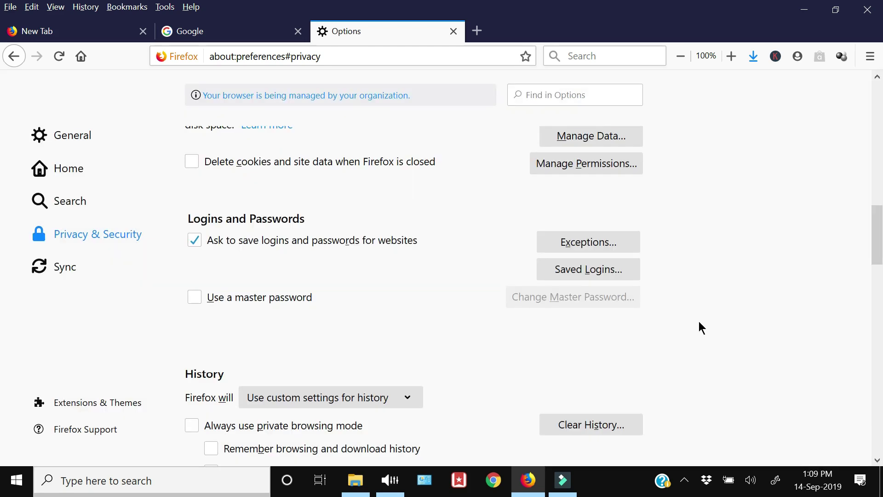